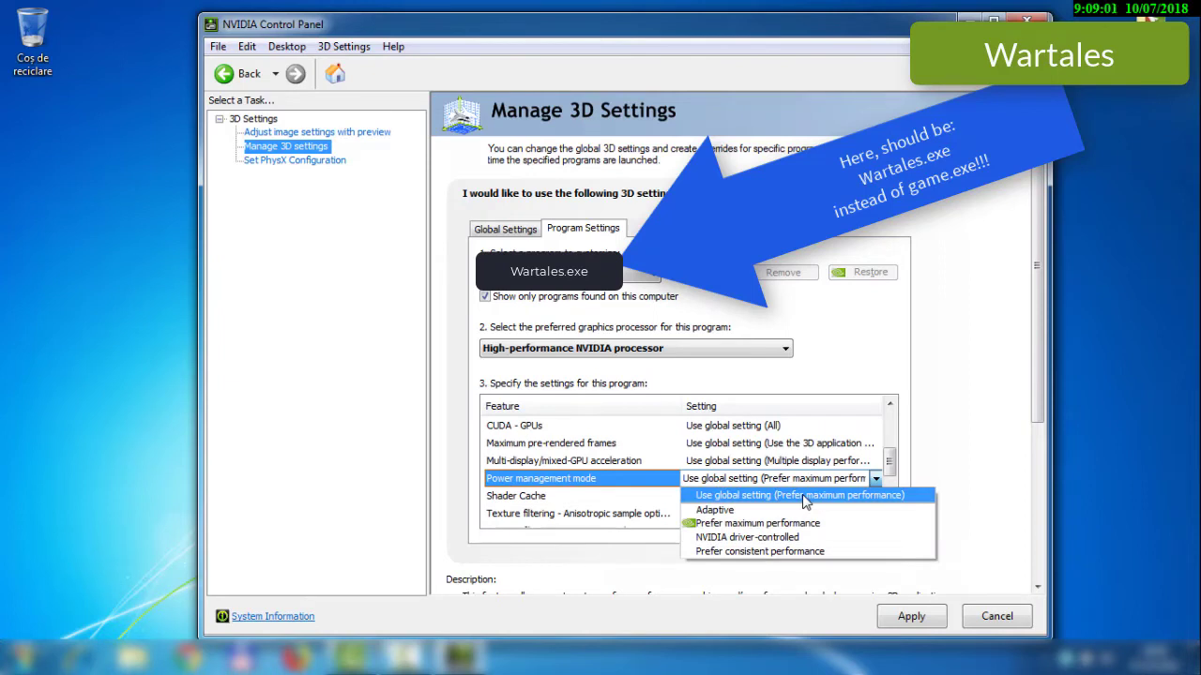
For the selected program, set Power management mode to Prefer maximum performance and Texture filtering - Quality to High performance
click(804, 523)
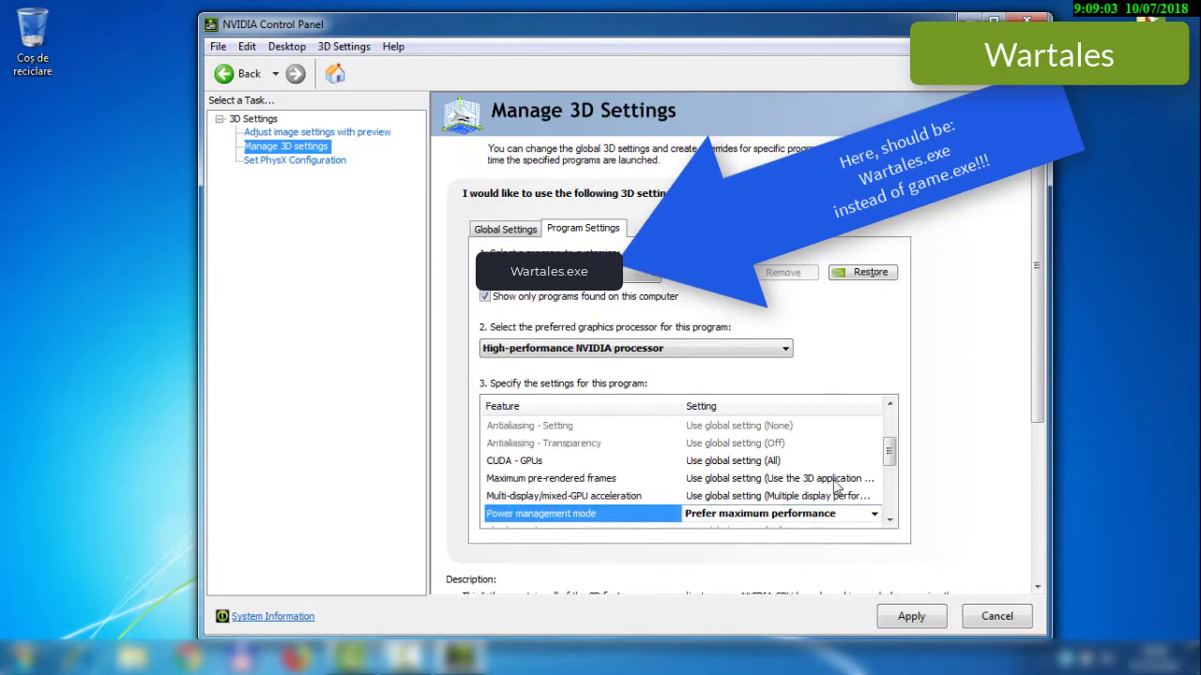
drag(890, 454, 891, 497)
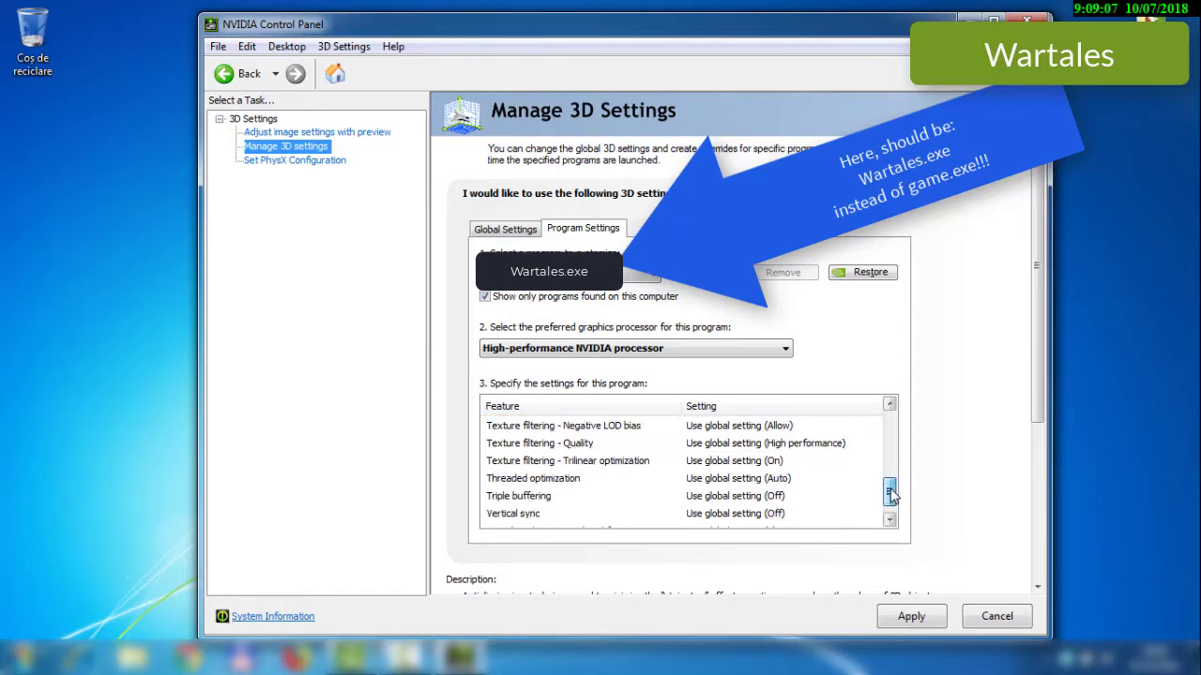
click(831, 444)
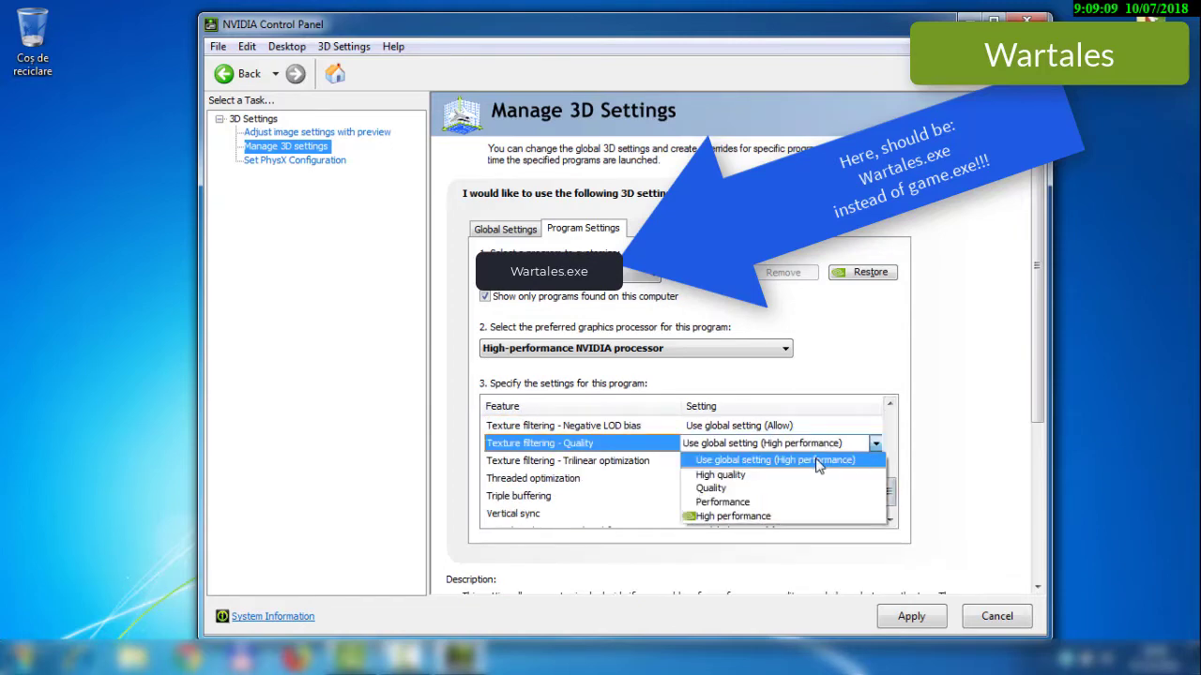
click(741, 516)
drag(890, 471, 893, 507)
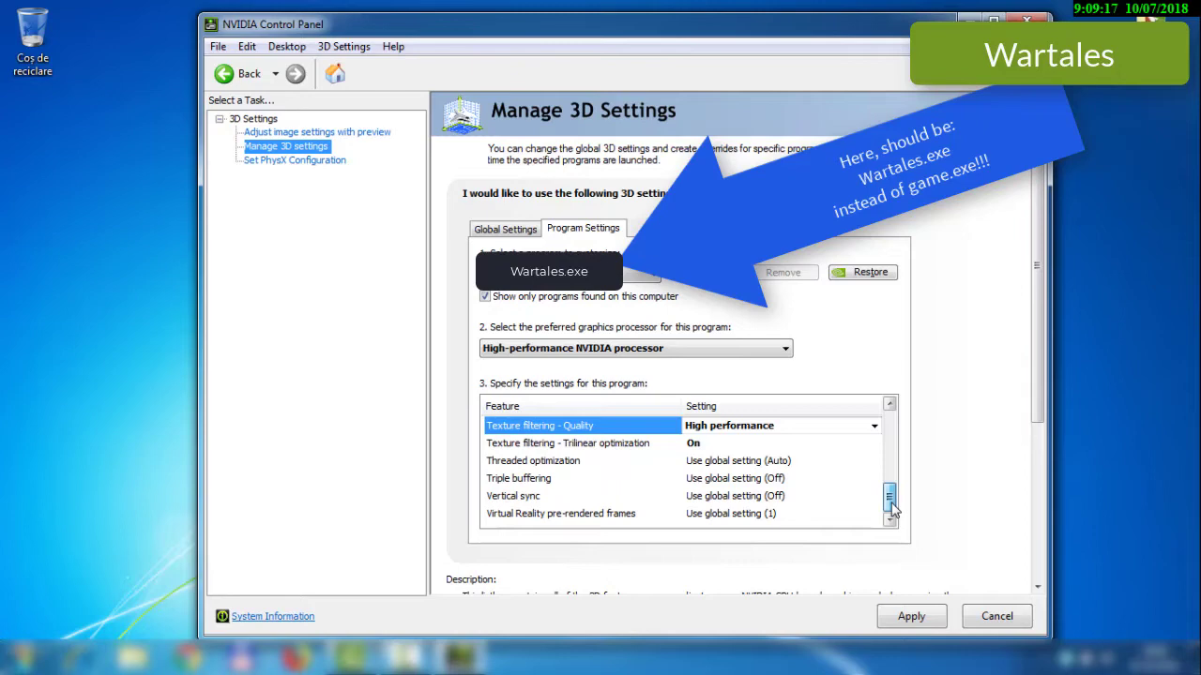
Set the program's texture filtering anisotropic sample optimization to Off and close the control panel
drag(891, 509, 889, 471)
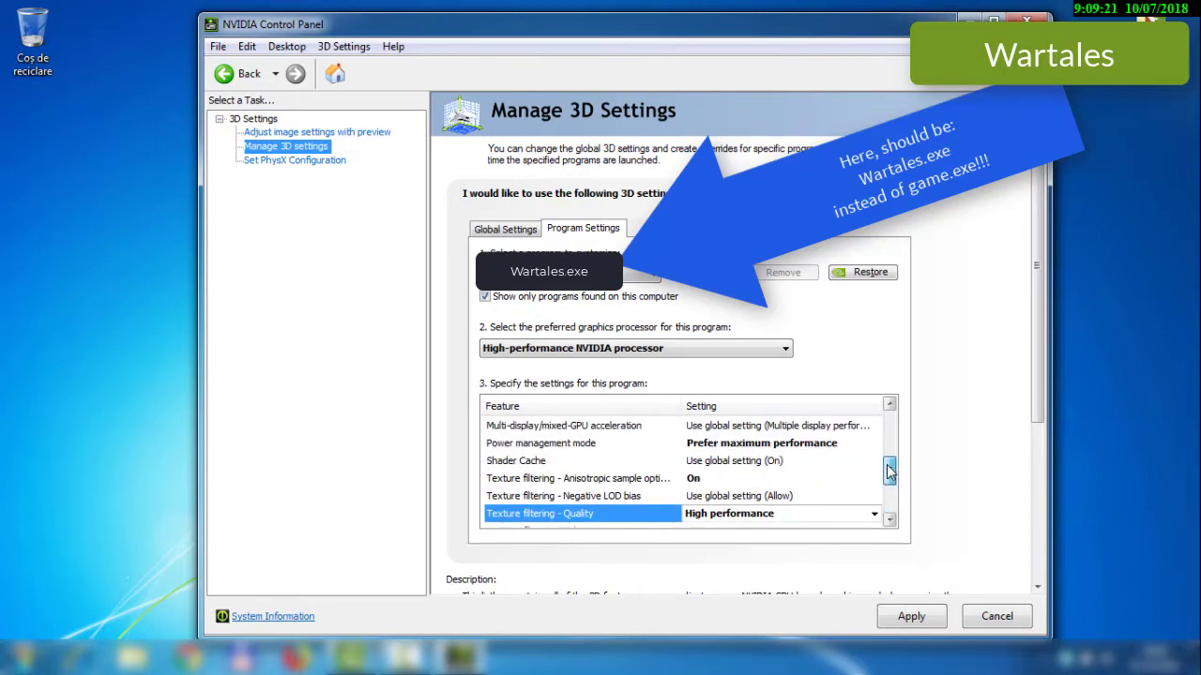
click(739, 480)
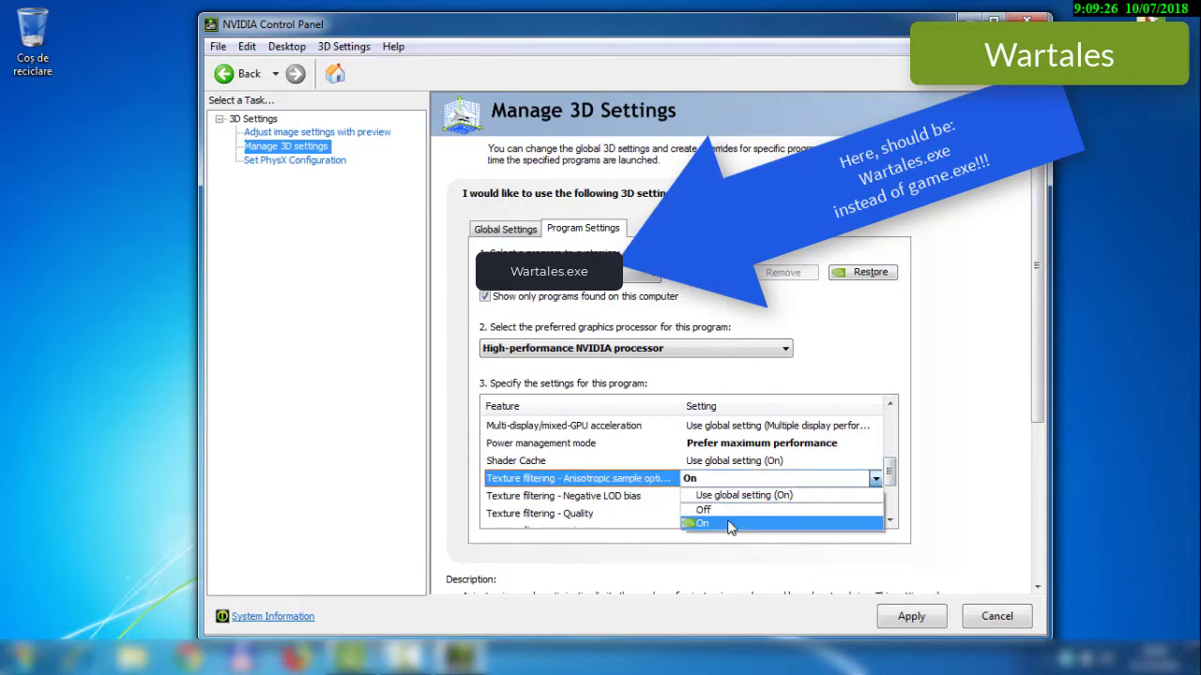
click(737, 509)
drag(891, 460, 891, 413)
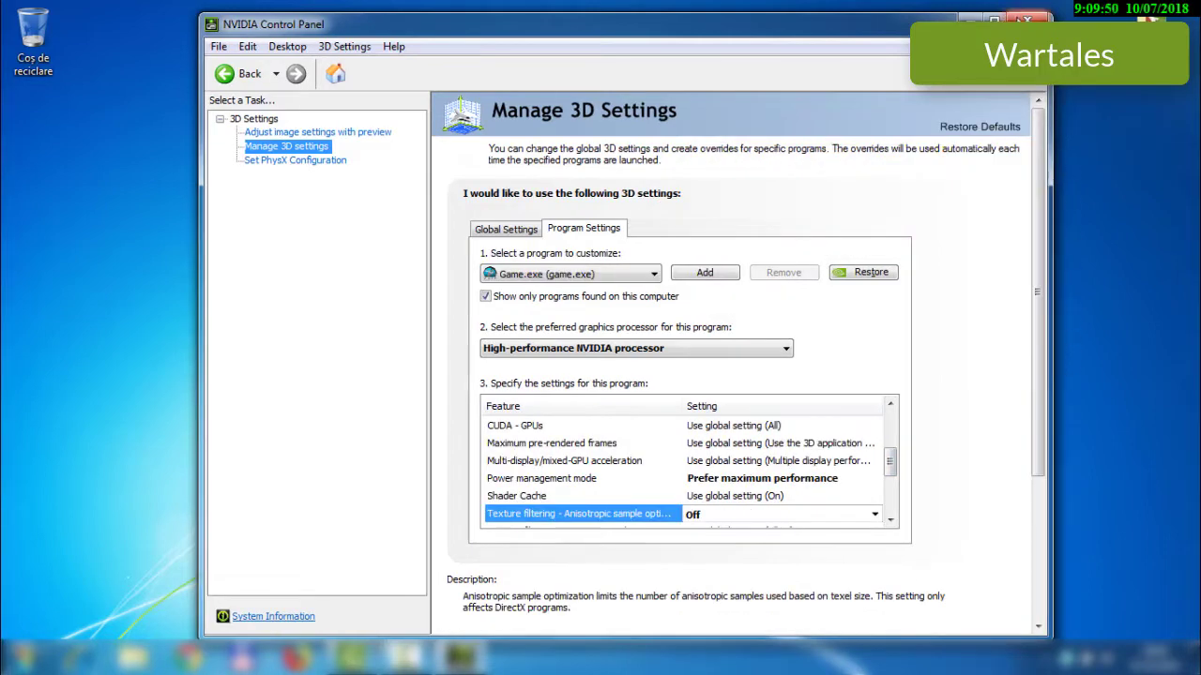
click(1028, 19)
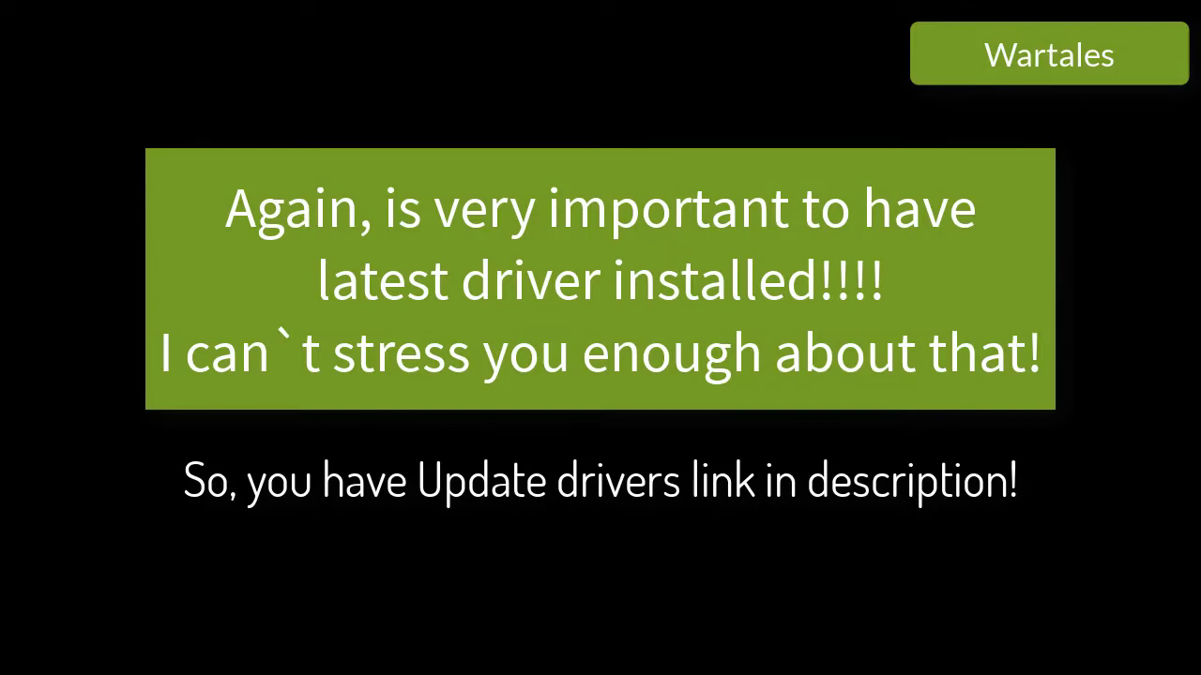
Open AMD Radeon Settings from the desktop and go to its gaming profiles
right_click(502, 303)
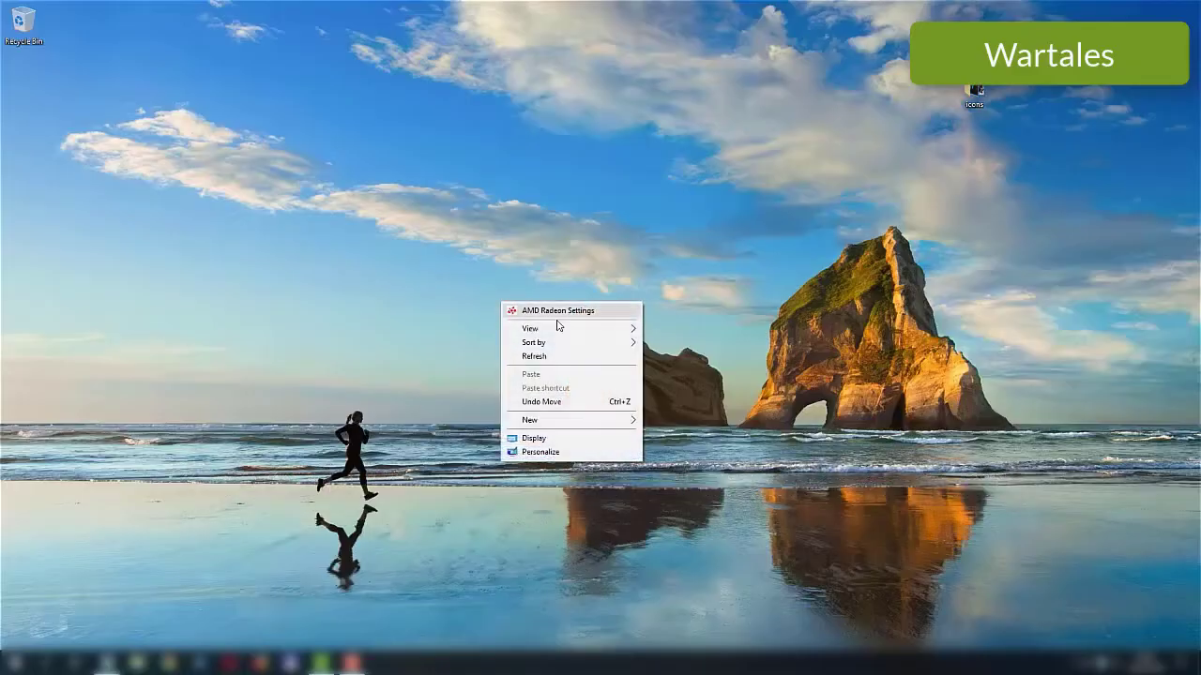
click(606, 312)
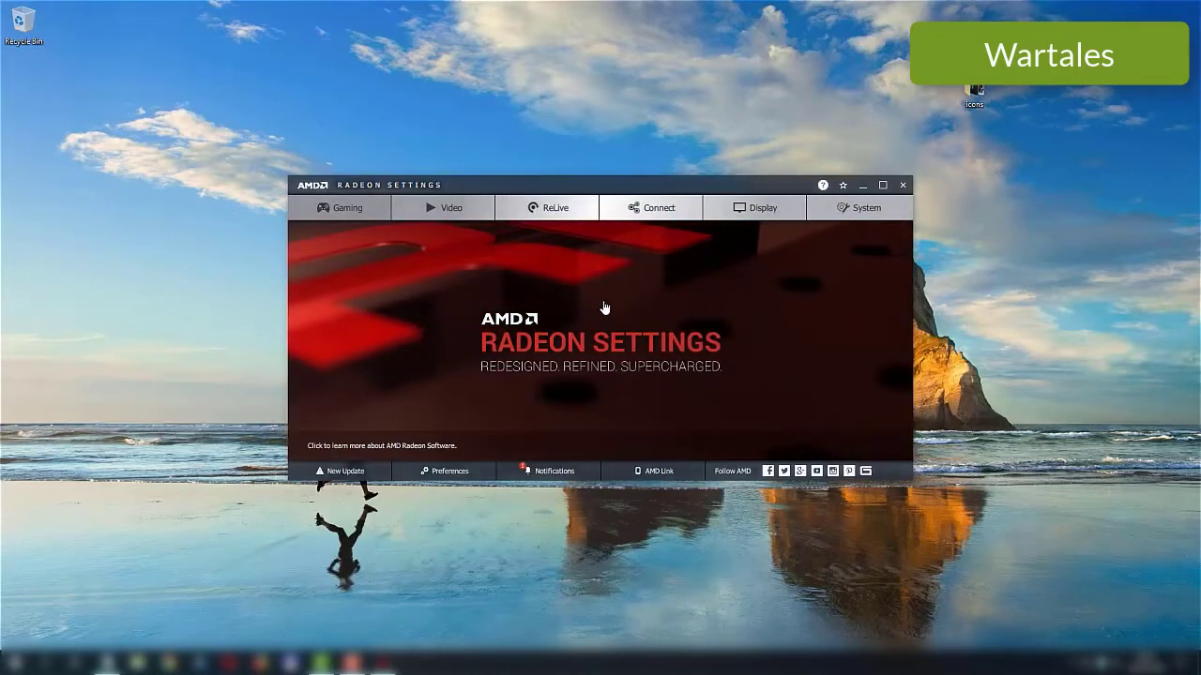
click(331, 205)
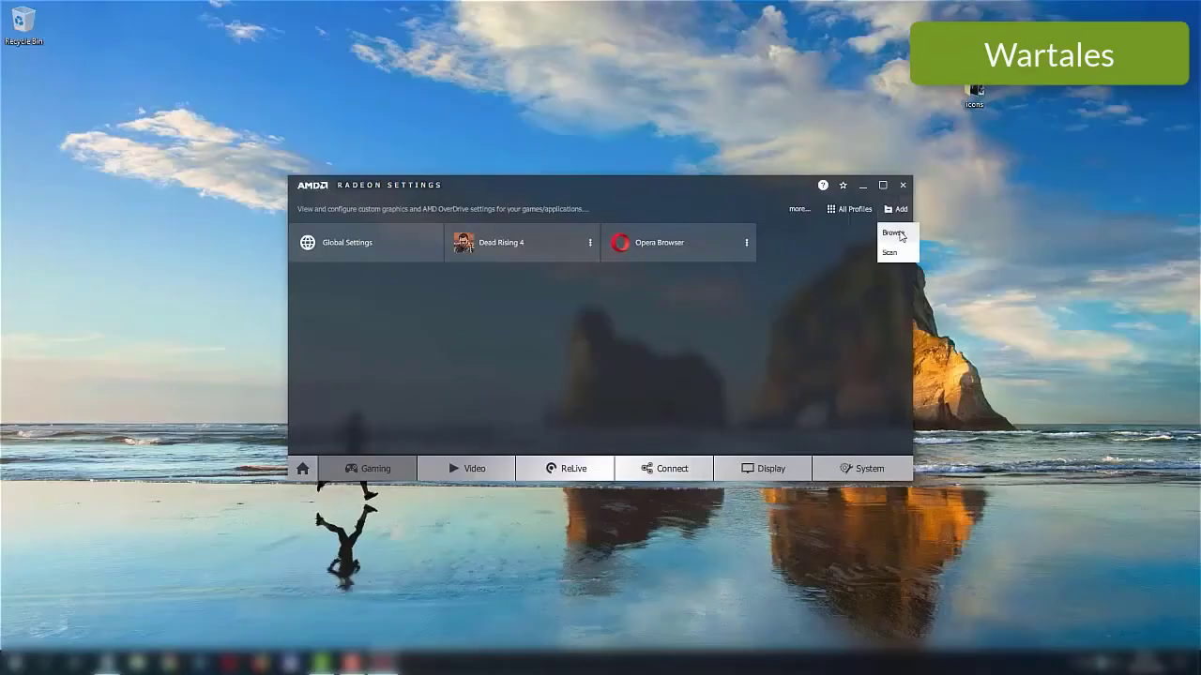
Add a gaming profile for the GAME application located in DESIRED GAME FOLDER under Downloads
click(898, 234)
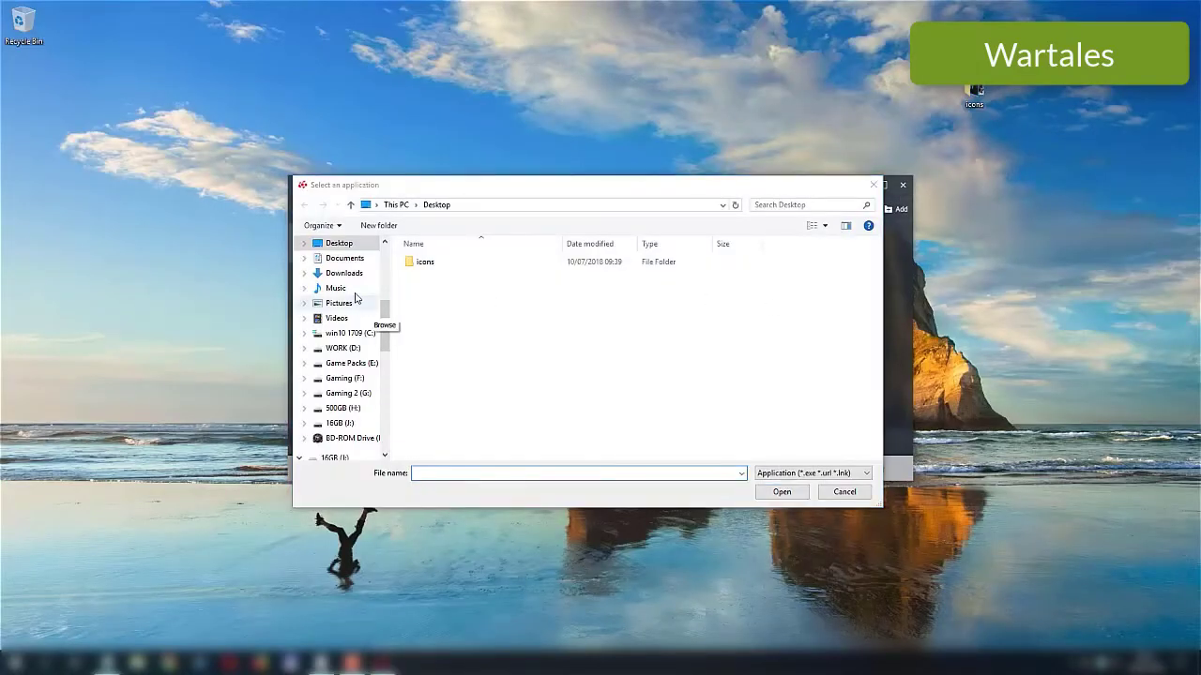
click(342, 273)
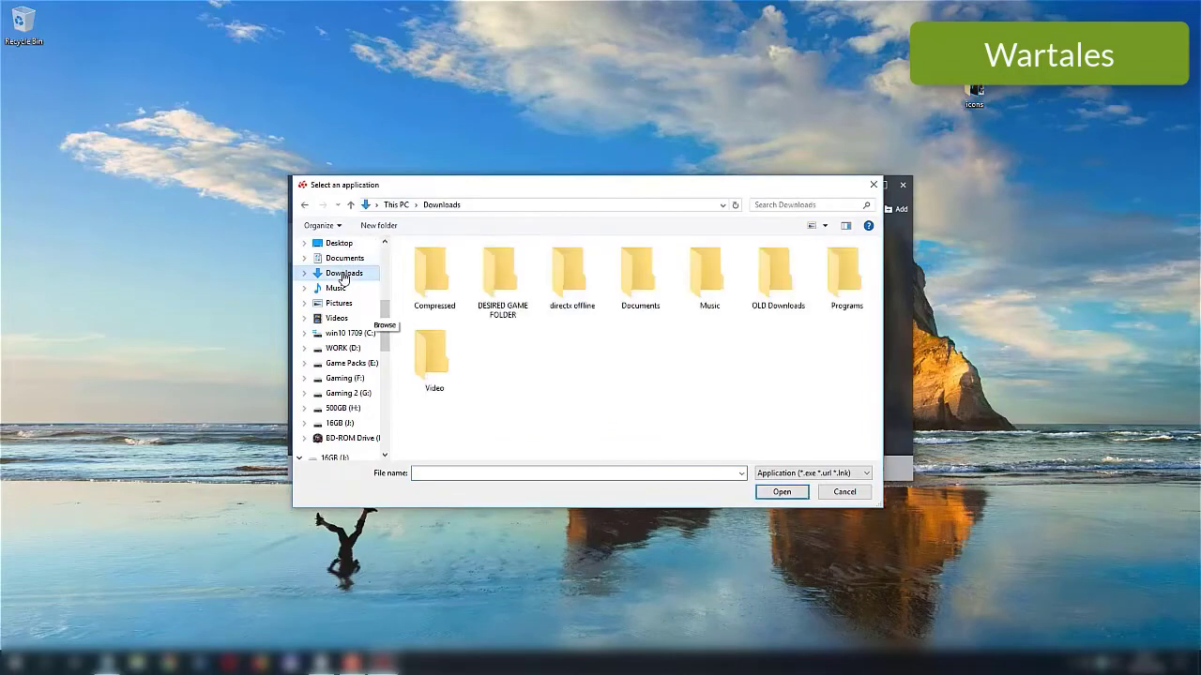
click(503, 287)
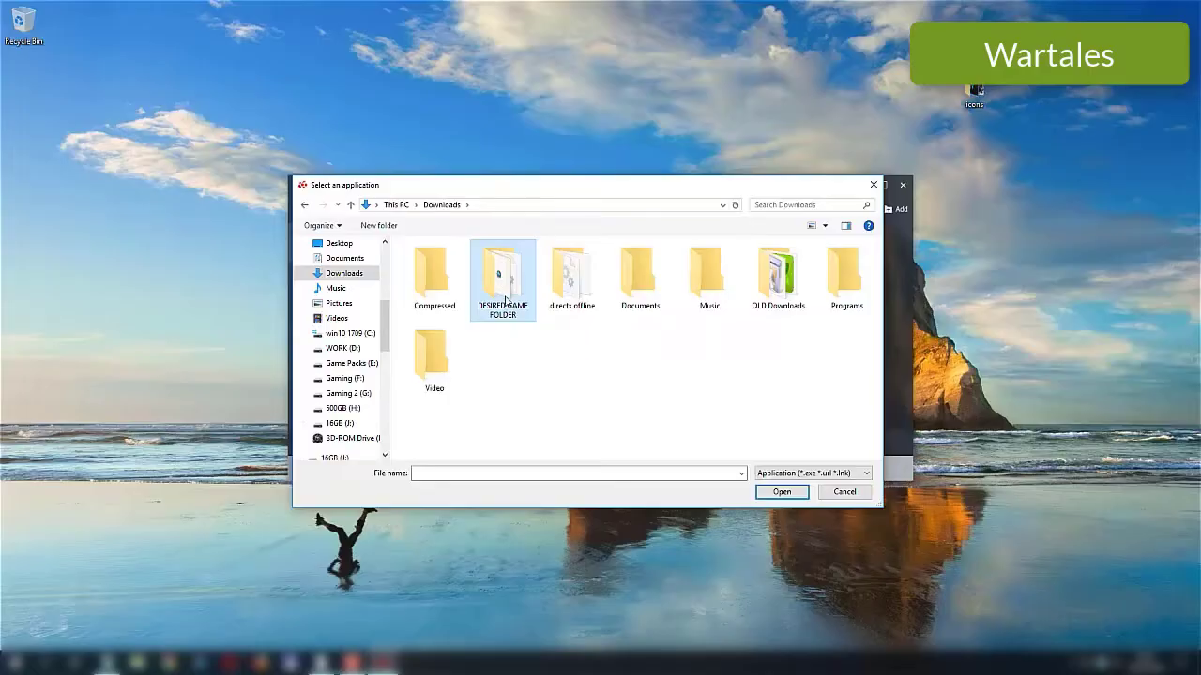
double_click(503, 281)
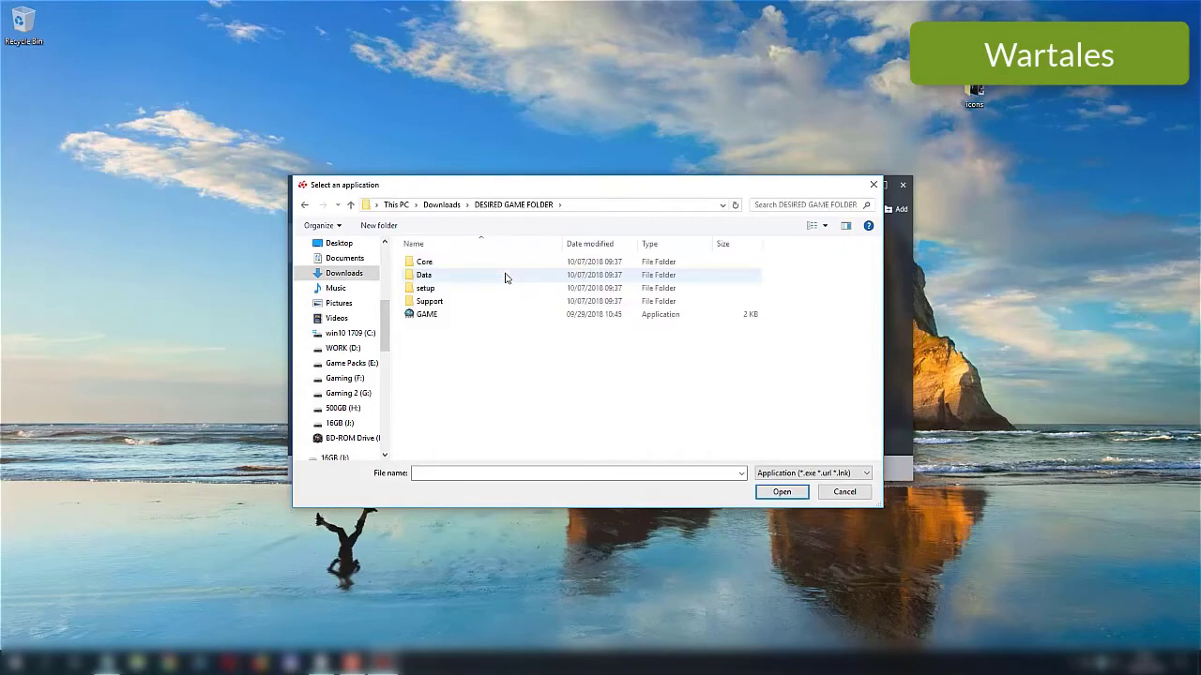
click(432, 319)
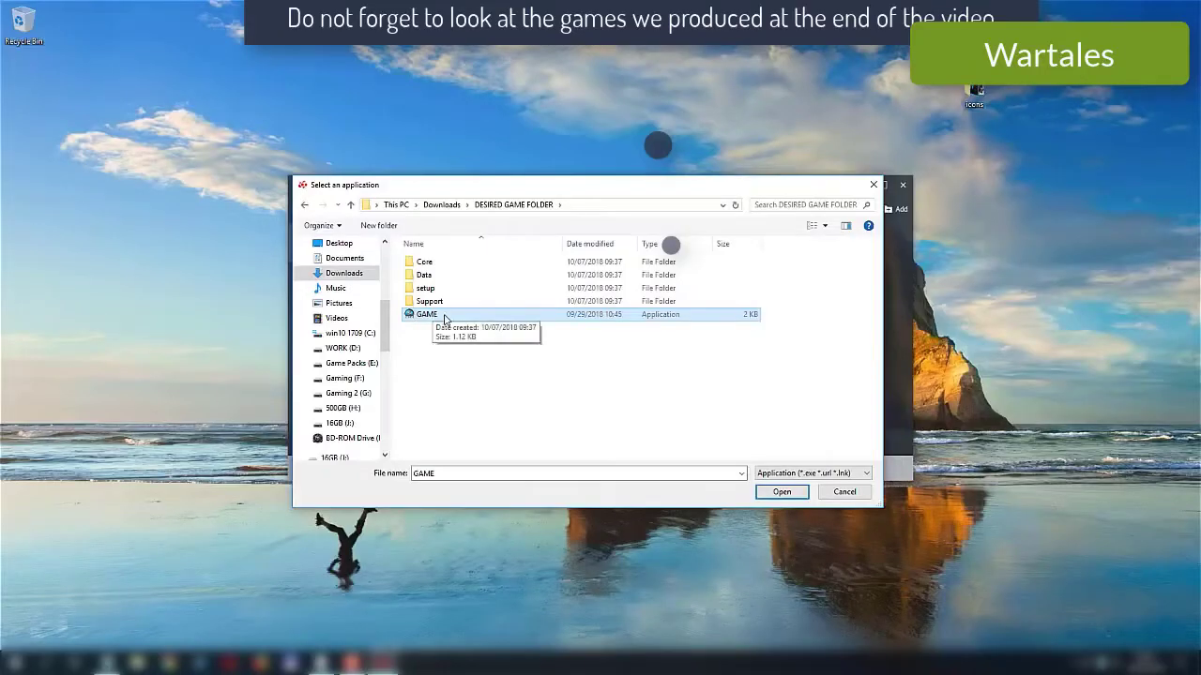
click(794, 494)
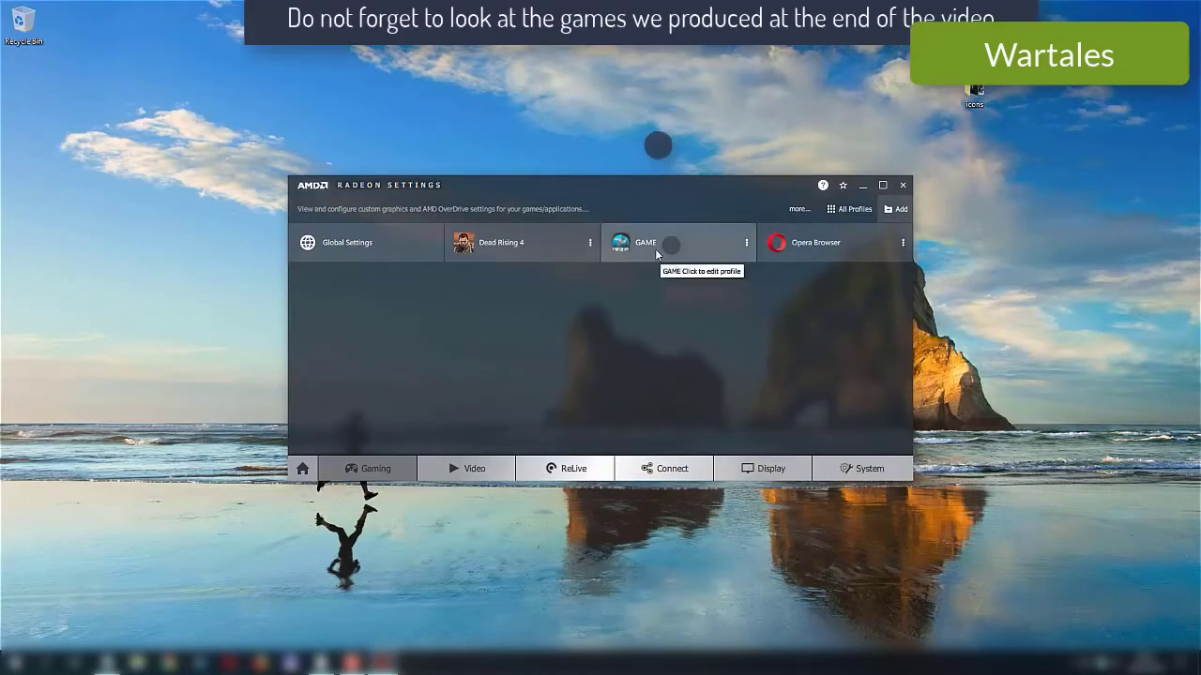
click(746, 244)
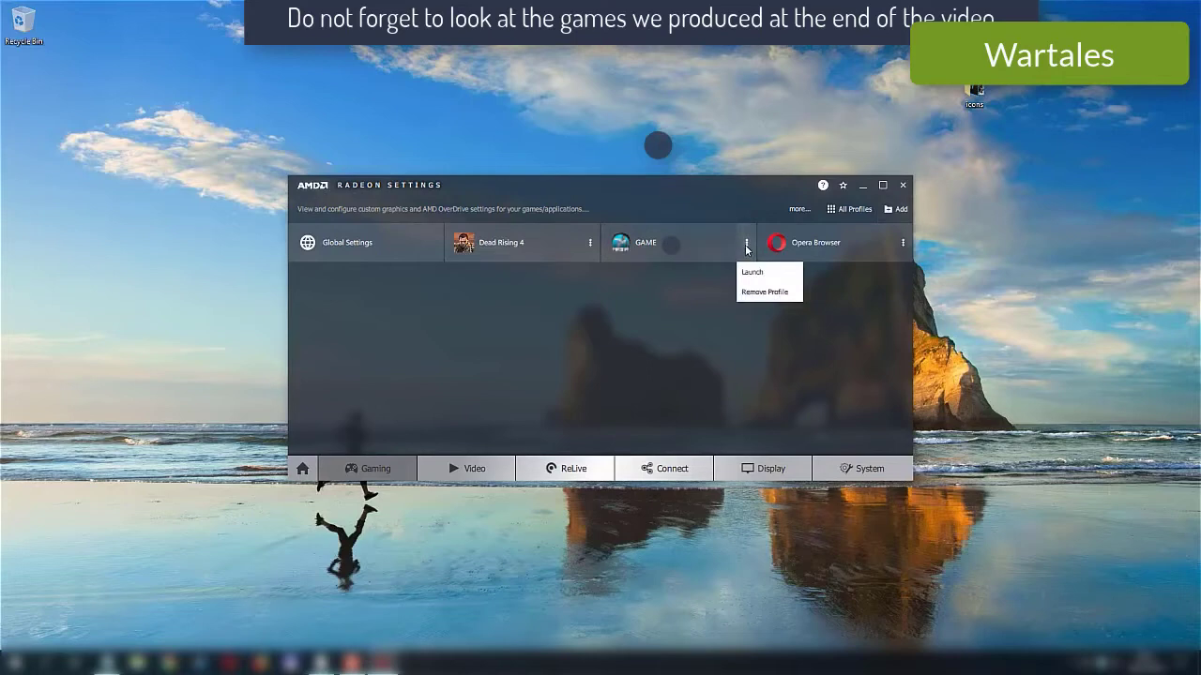
click(635, 366)
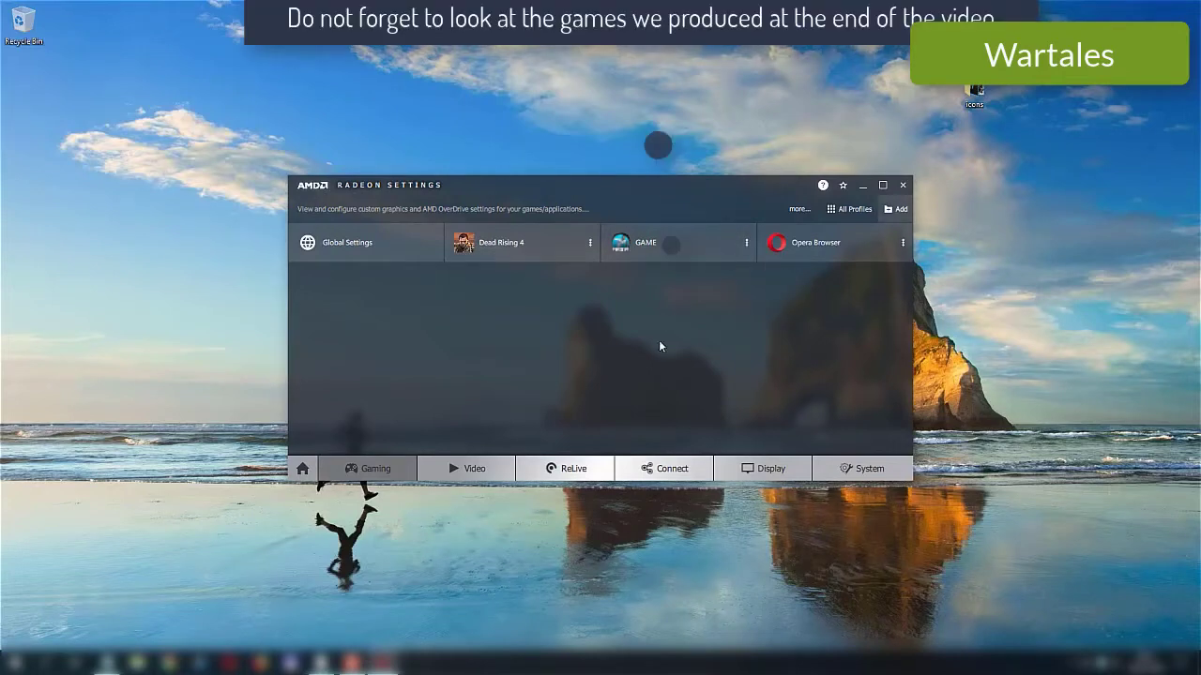
In the global graphics settings, set Anti-aliasing Mode to Override application settings and Texture Filtering Quality to Performance
click(373, 245)
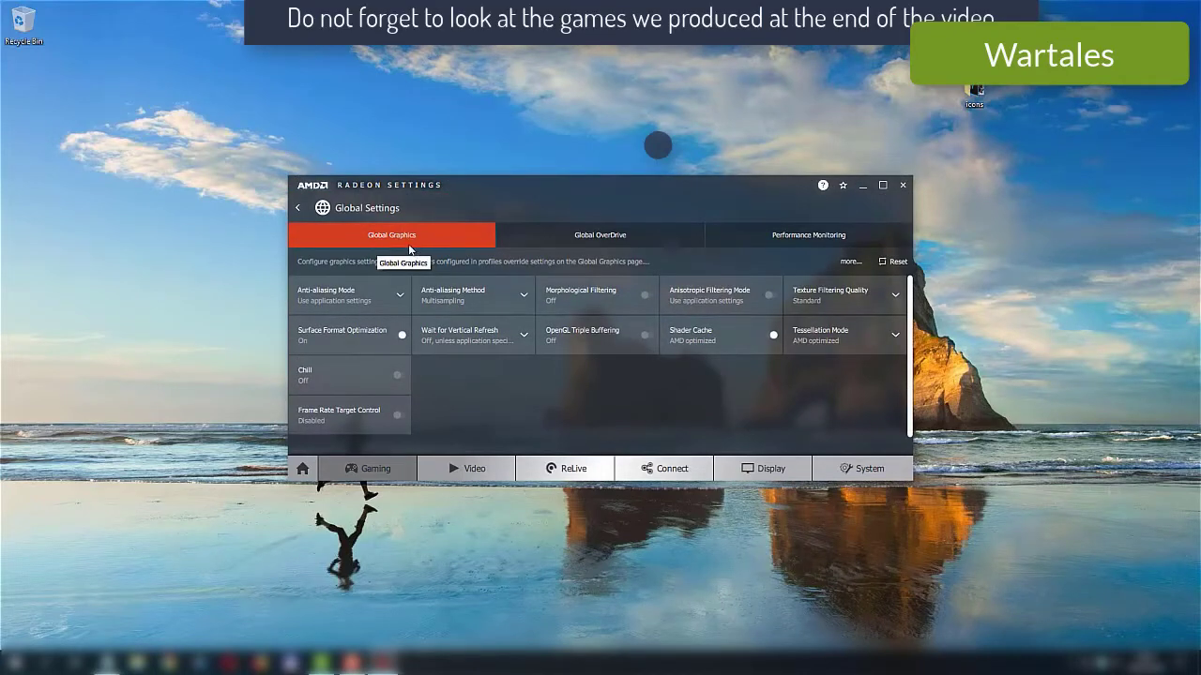
click(399, 294)
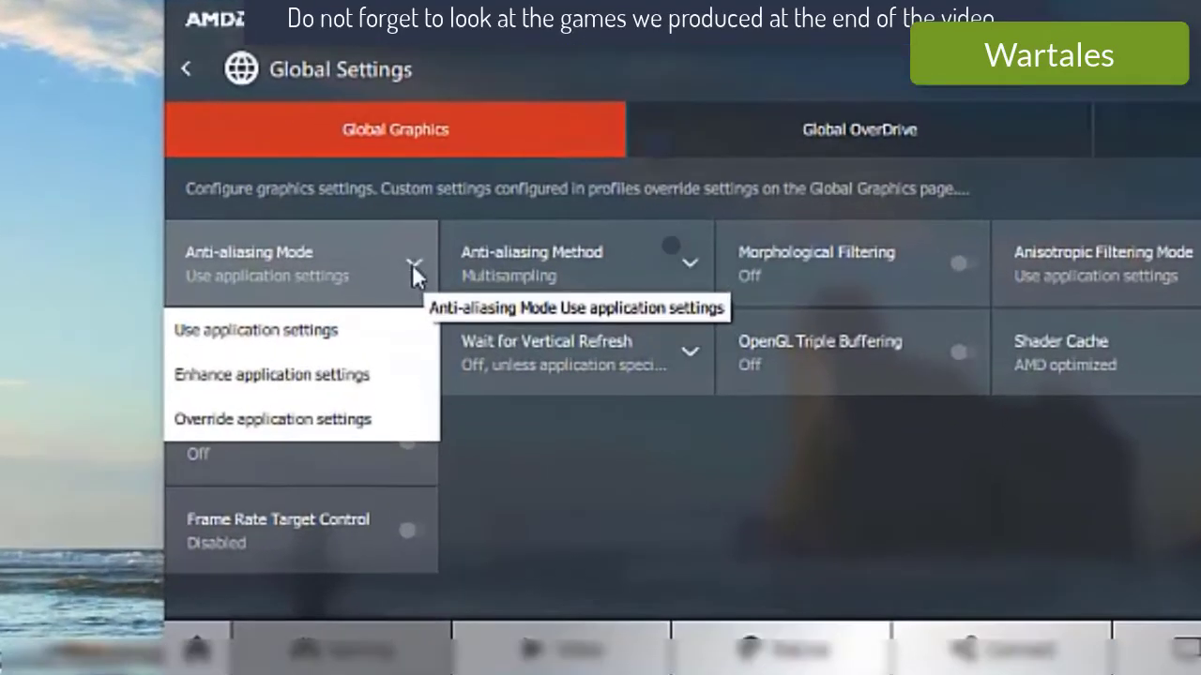
click(347, 421)
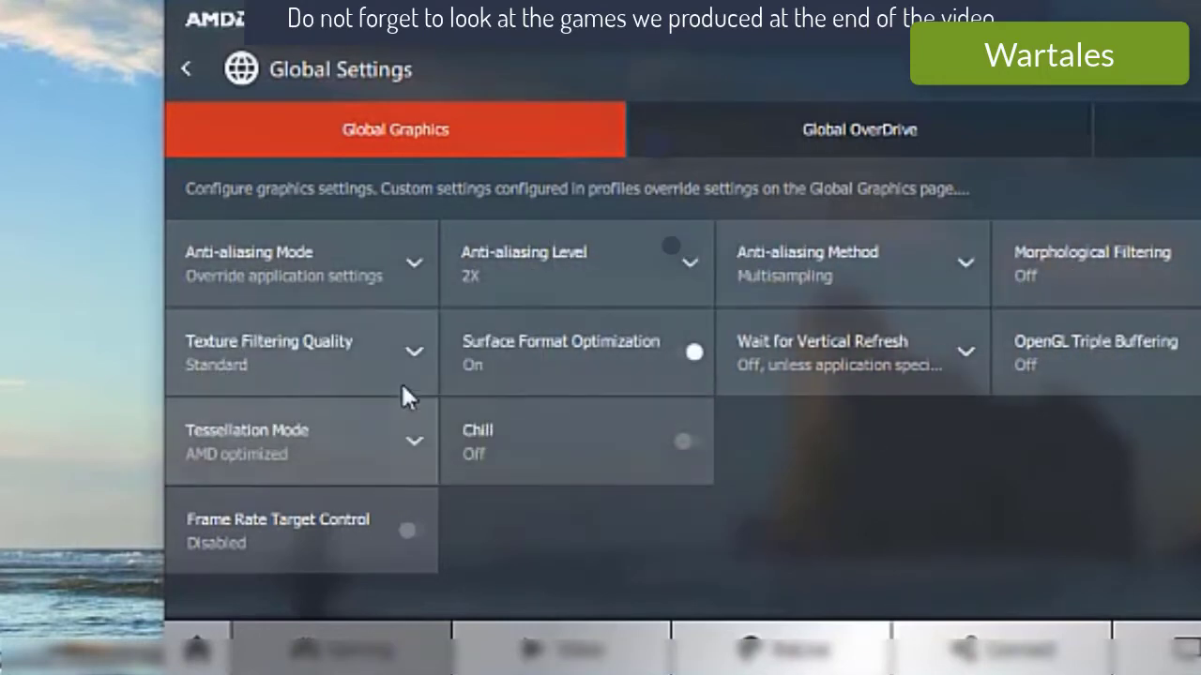
click(412, 351)
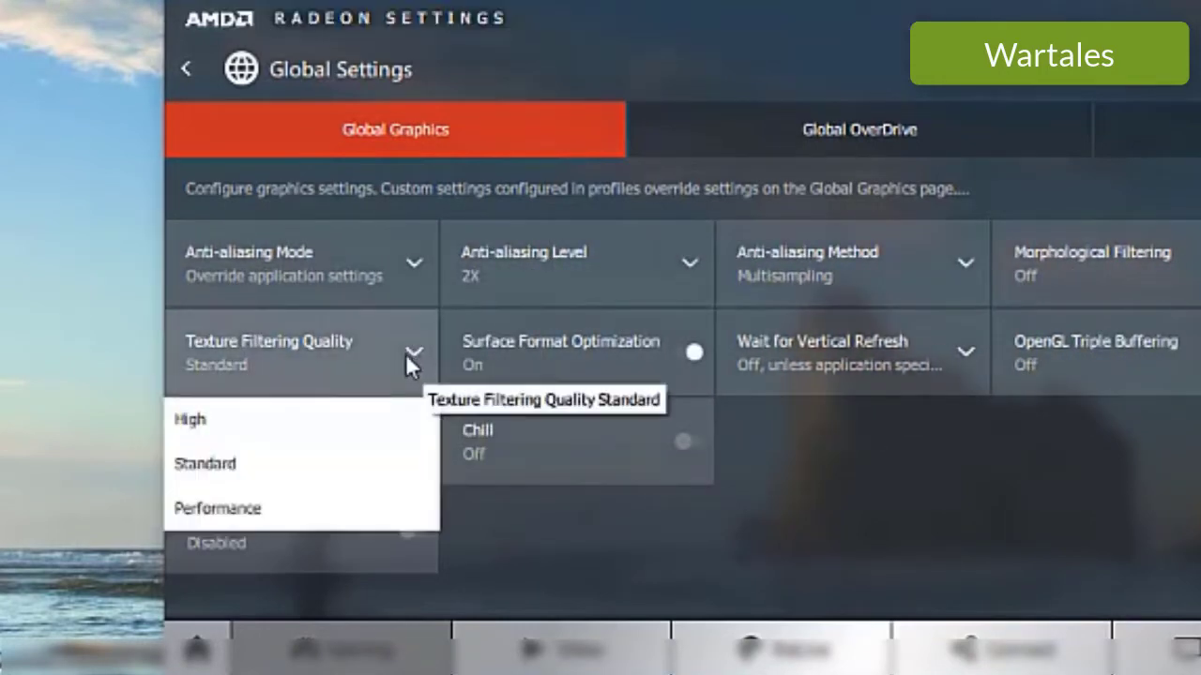
click(332, 516)
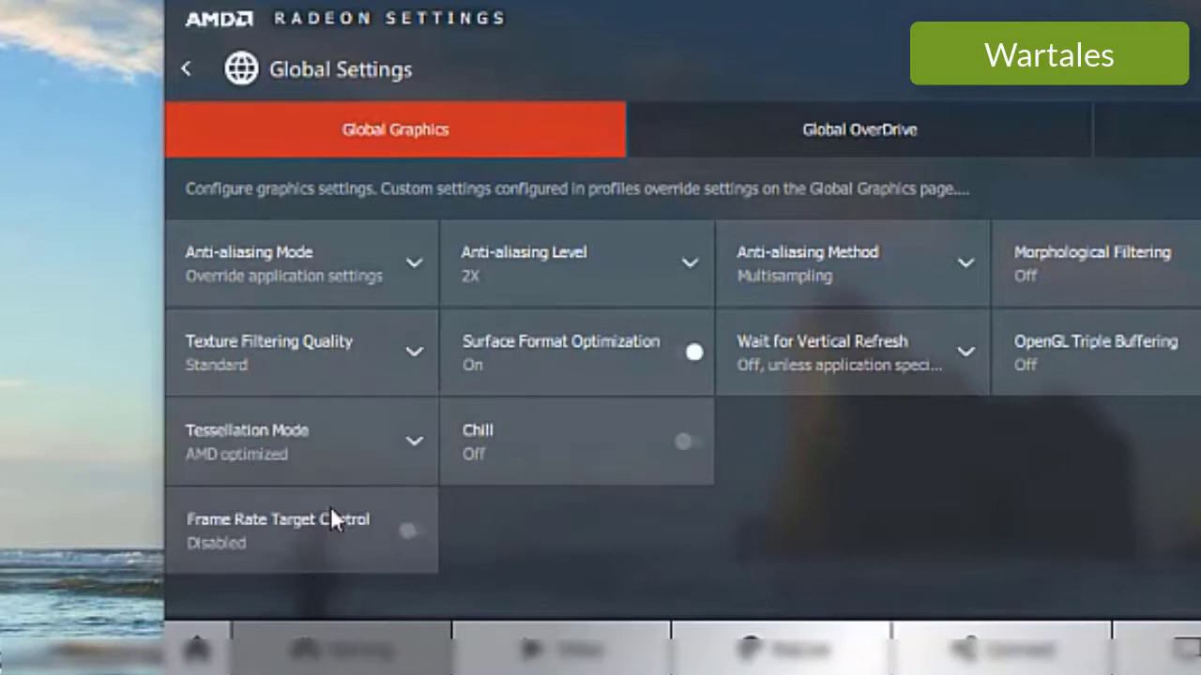
Choose 2X as the global Anti-aliasing Level and check the available Anti-aliasing Method options
click(689, 265)
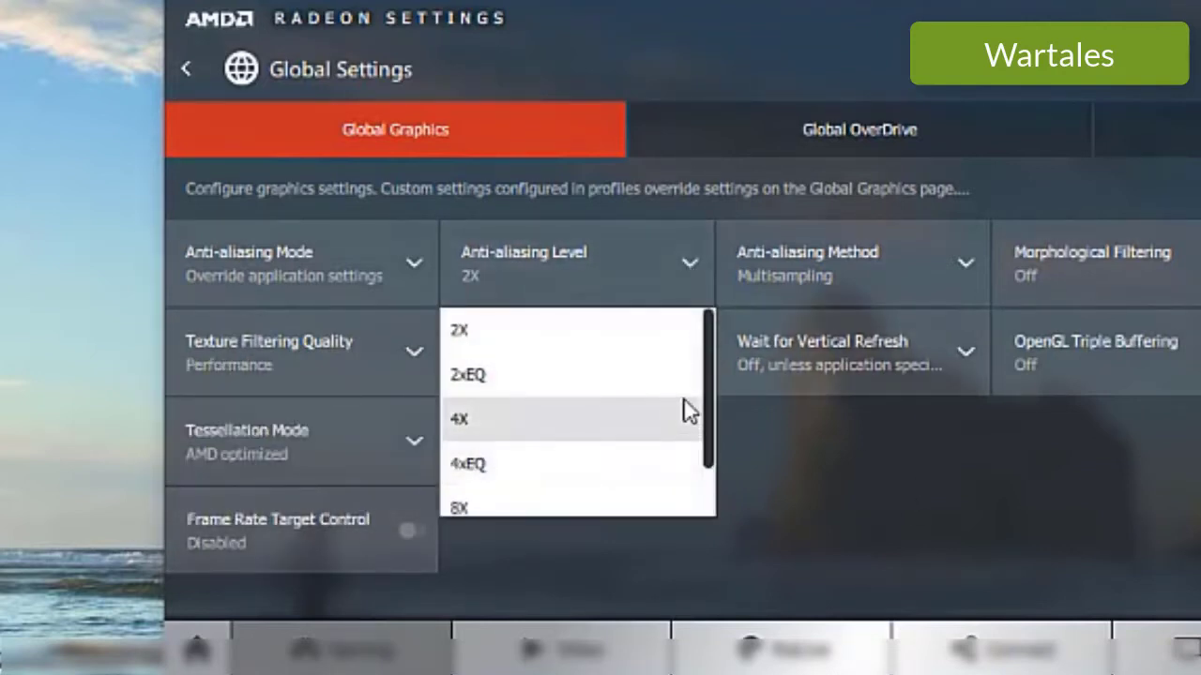
drag(708, 385, 702, 255)
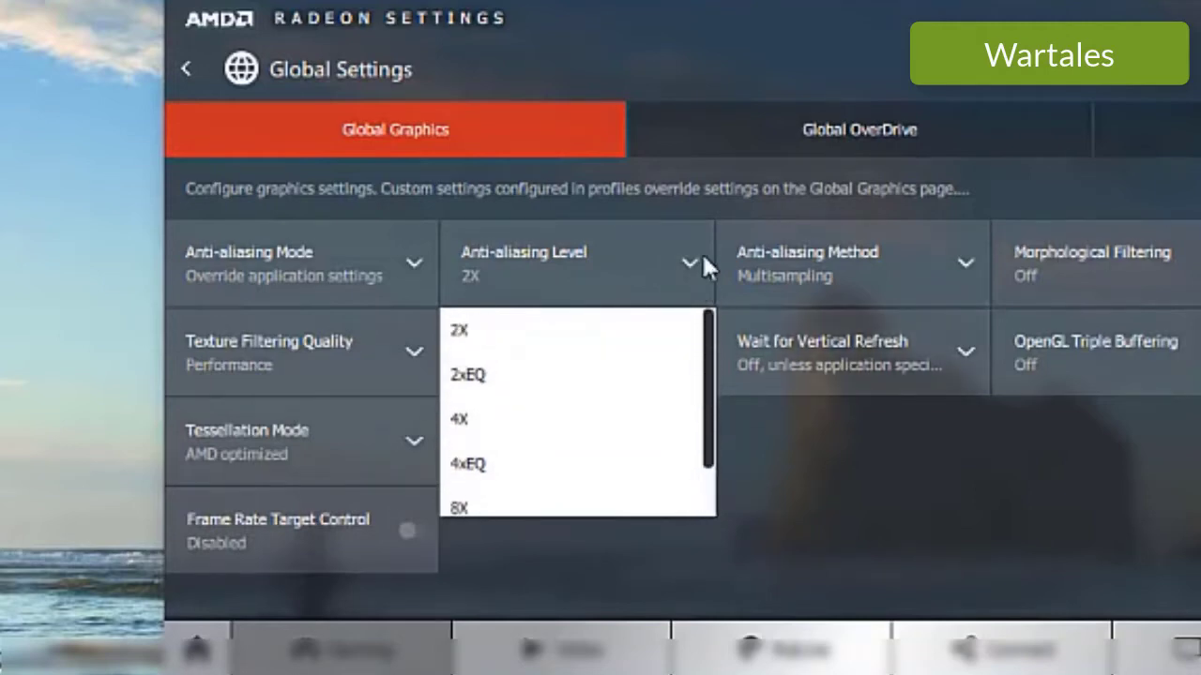
click(552, 330)
click(962, 265)
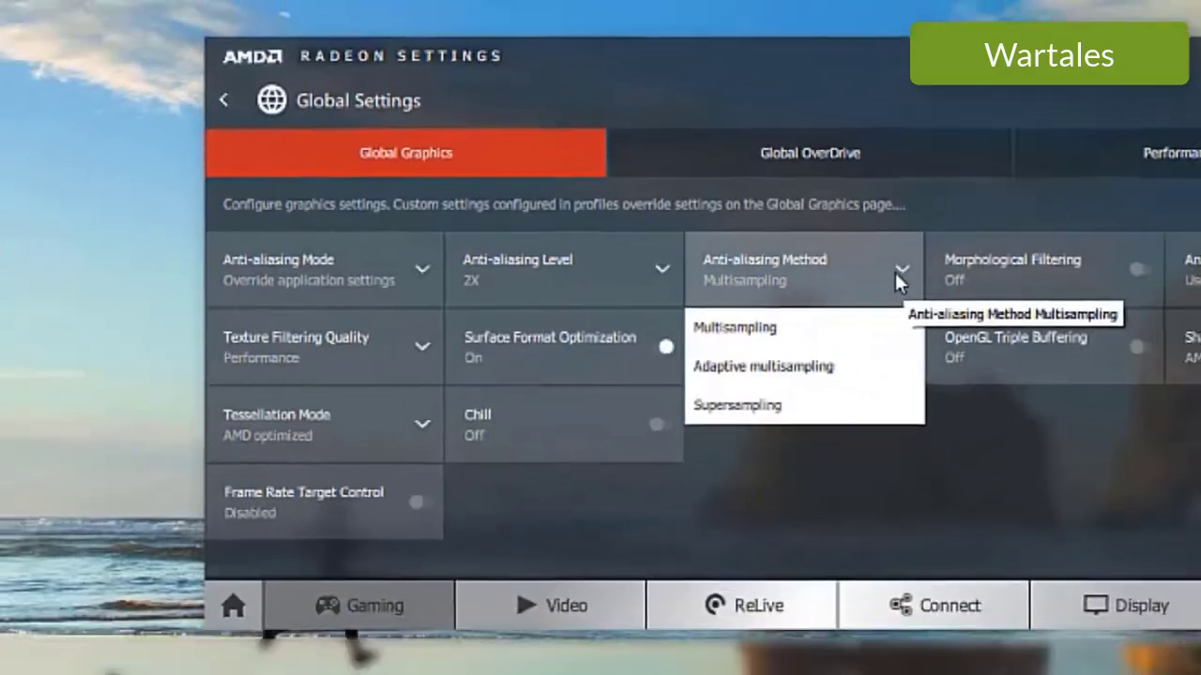
click(897, 274)
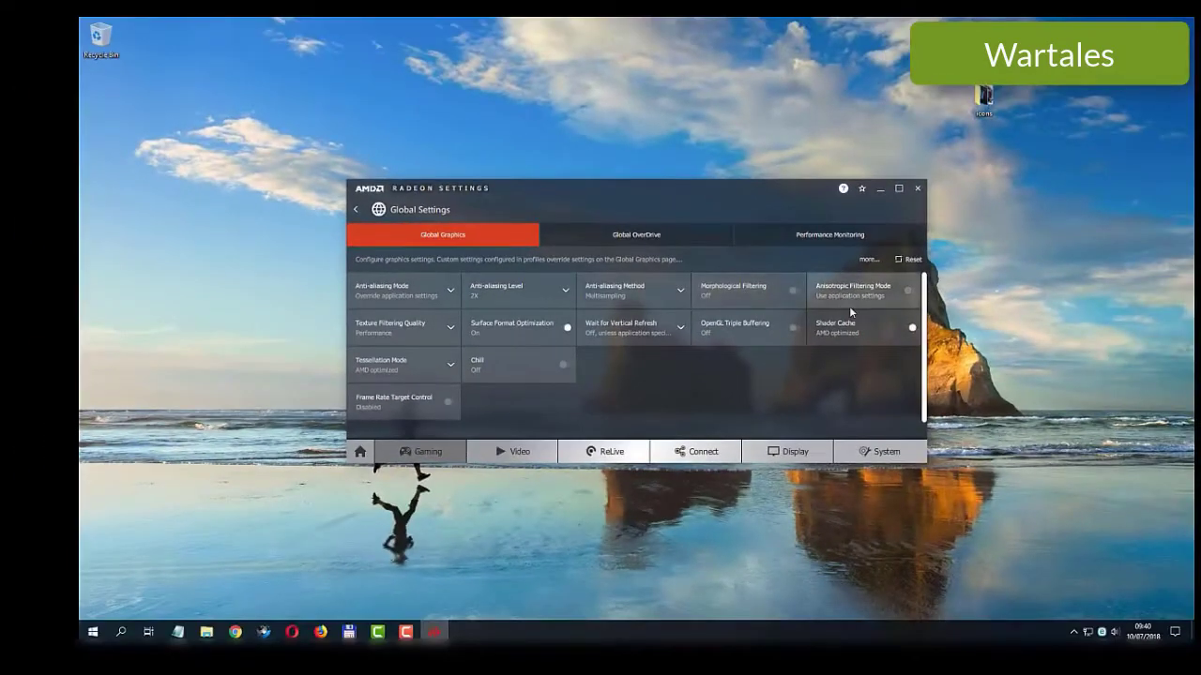
Return Anisotropic Filtering Mode to Use application settings and set Wait for Vertical Refresh to Always off
click(902, 291)
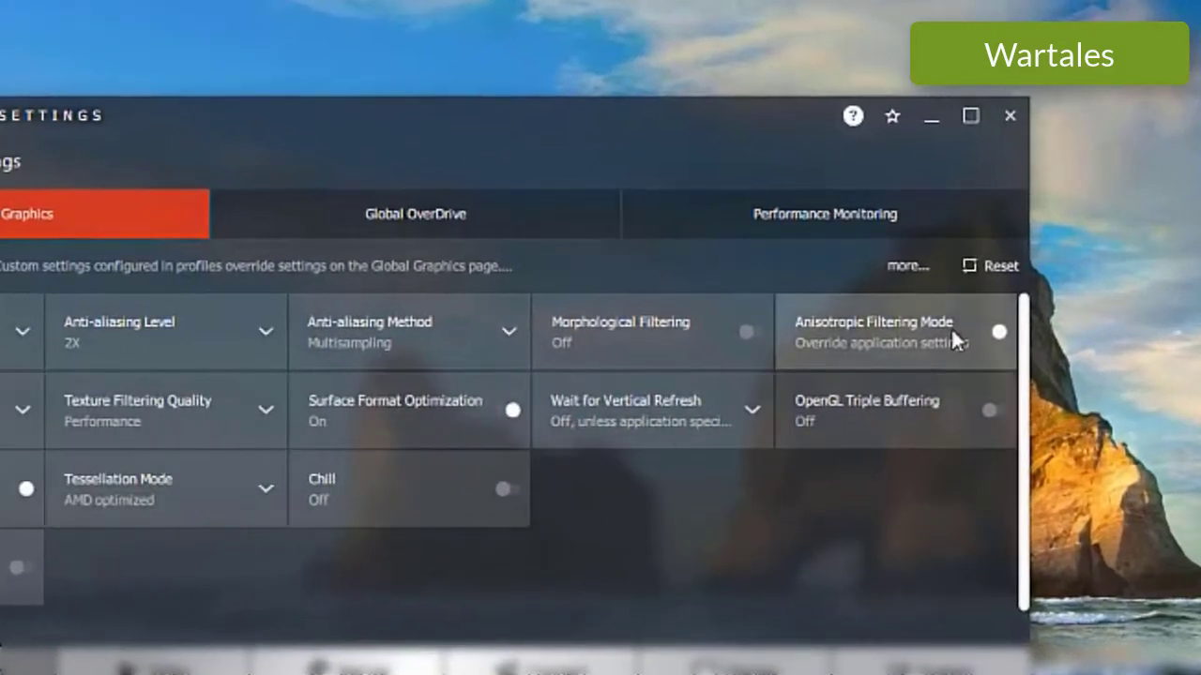
click(963, 341)
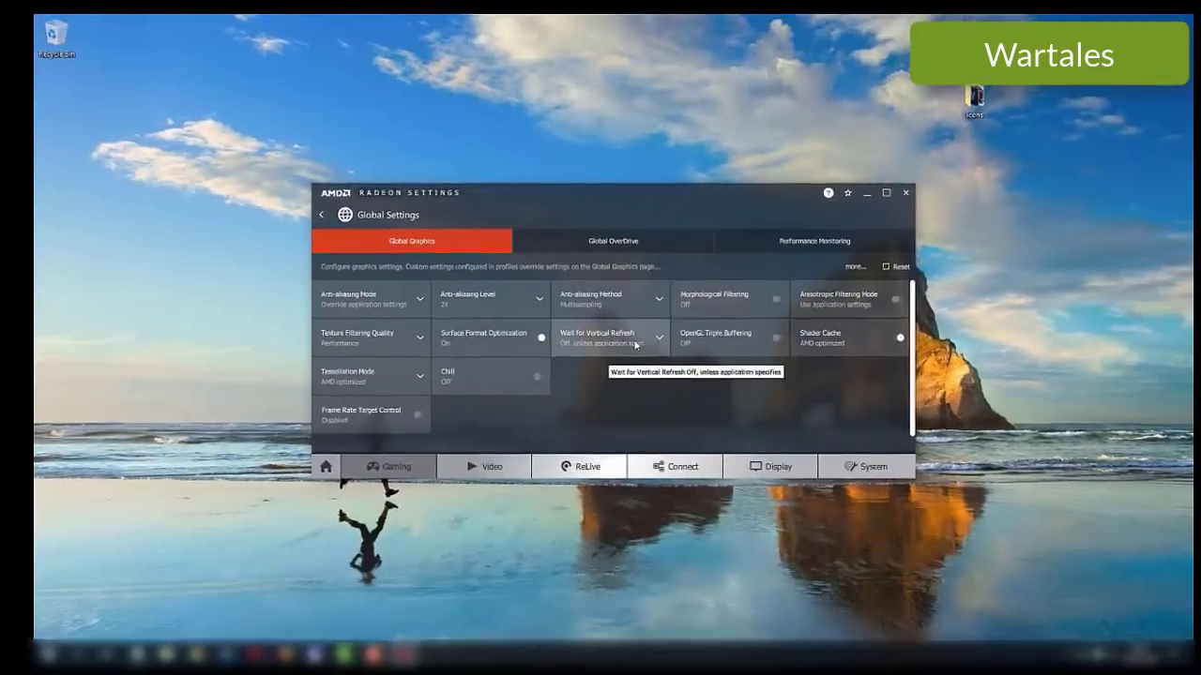
click(509, 410)
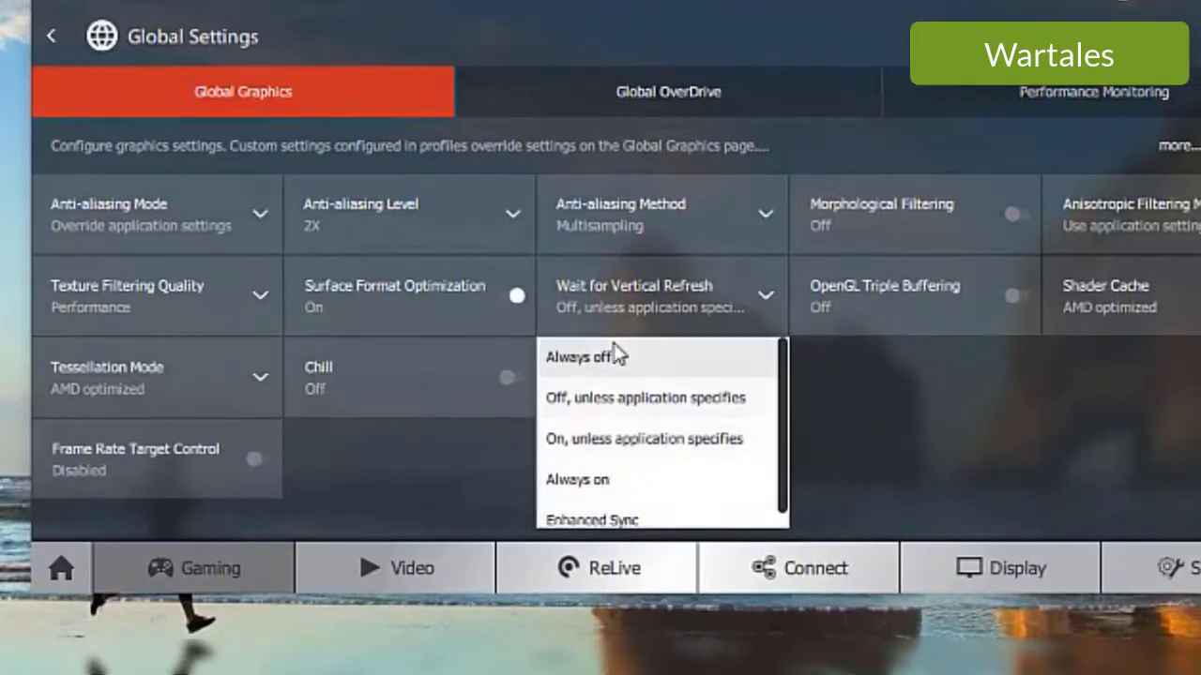
click(610, 356)
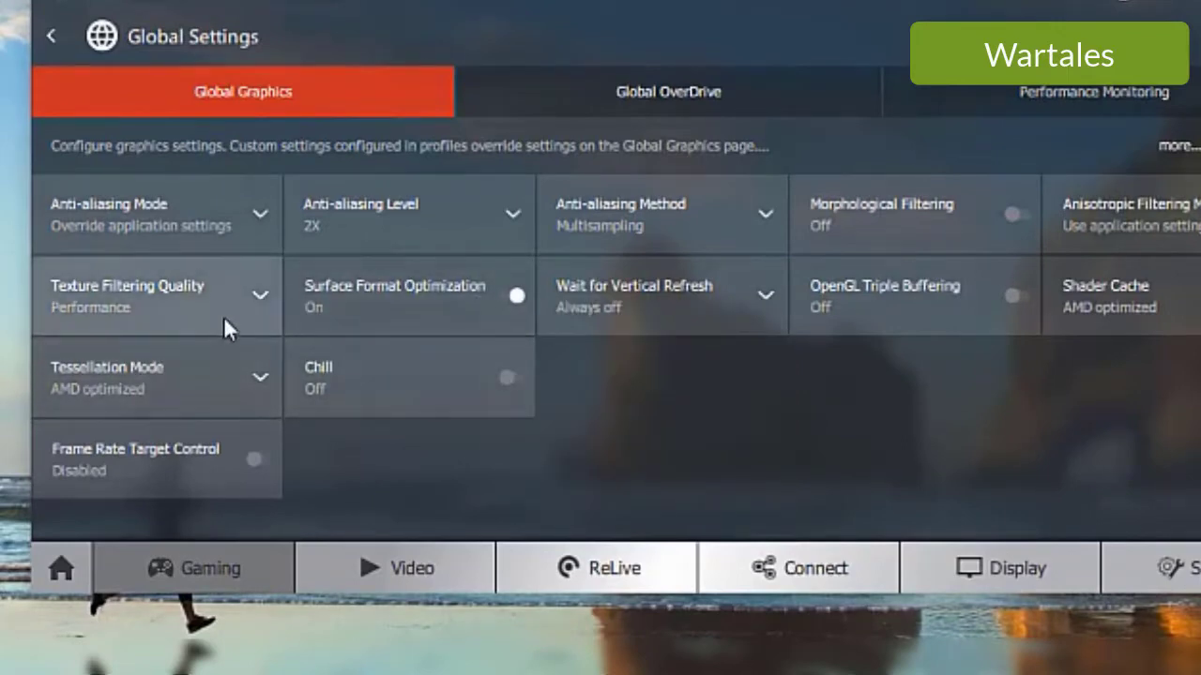
click(259, 377)
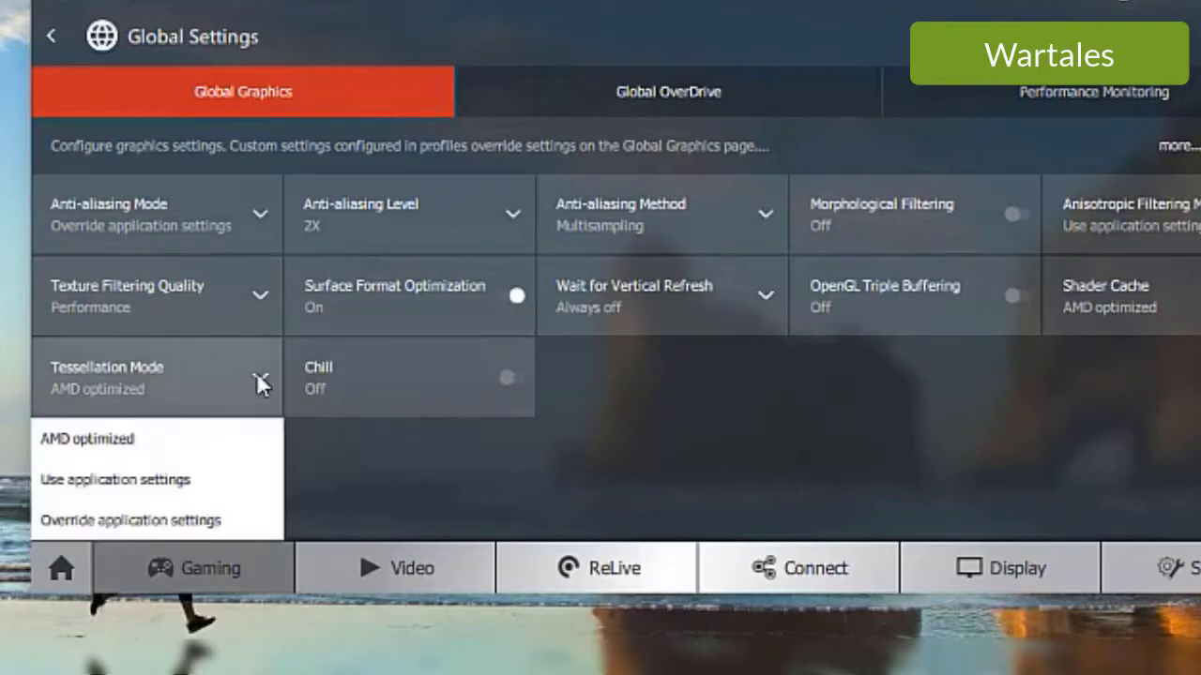
click(256, 372)
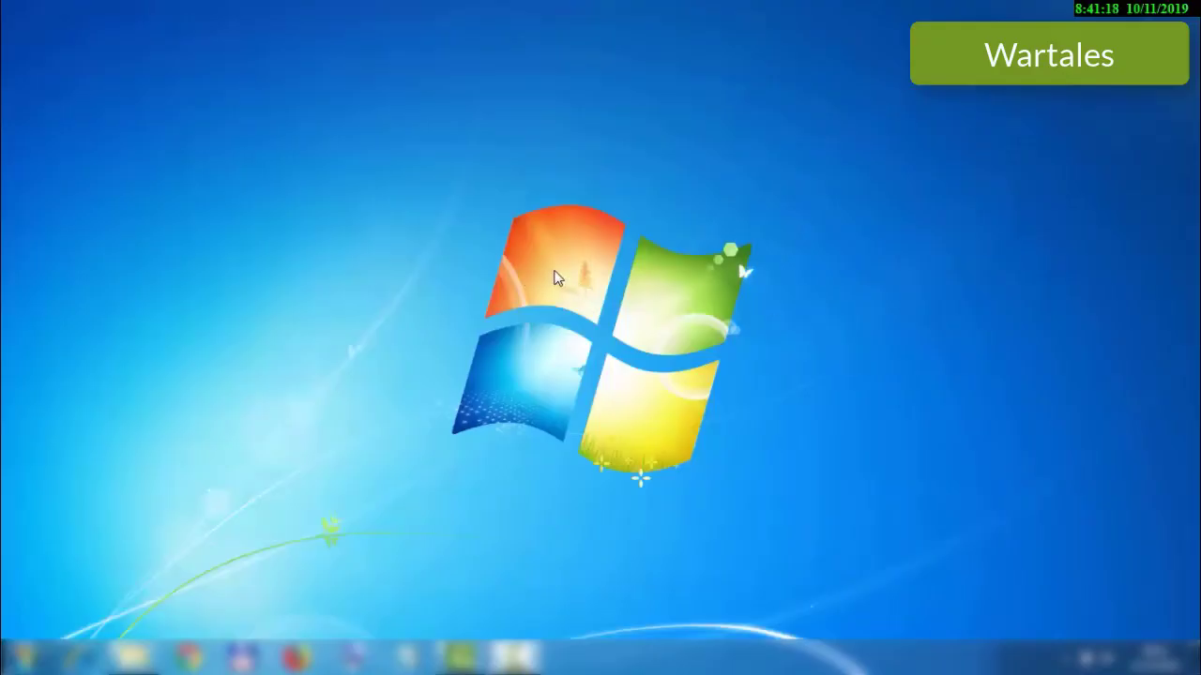
Open the Intel Graphics and Media Control Panel from the desktop in Advanced Mode
right_click(555, 274)
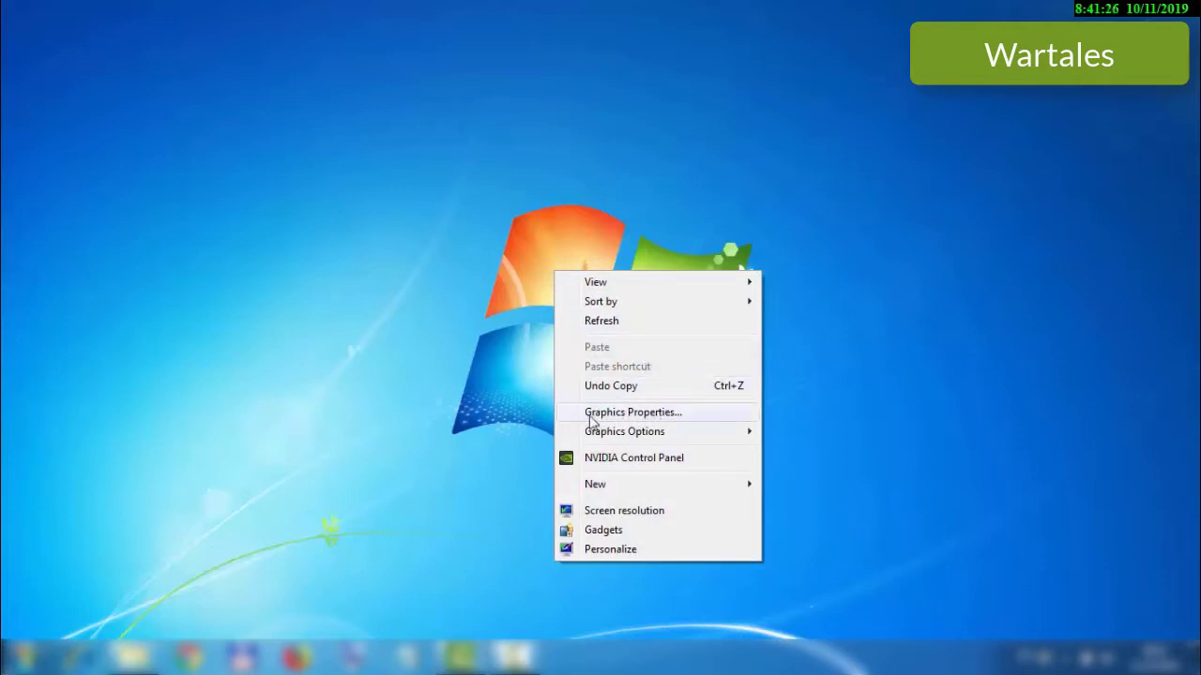
click(638, 416)
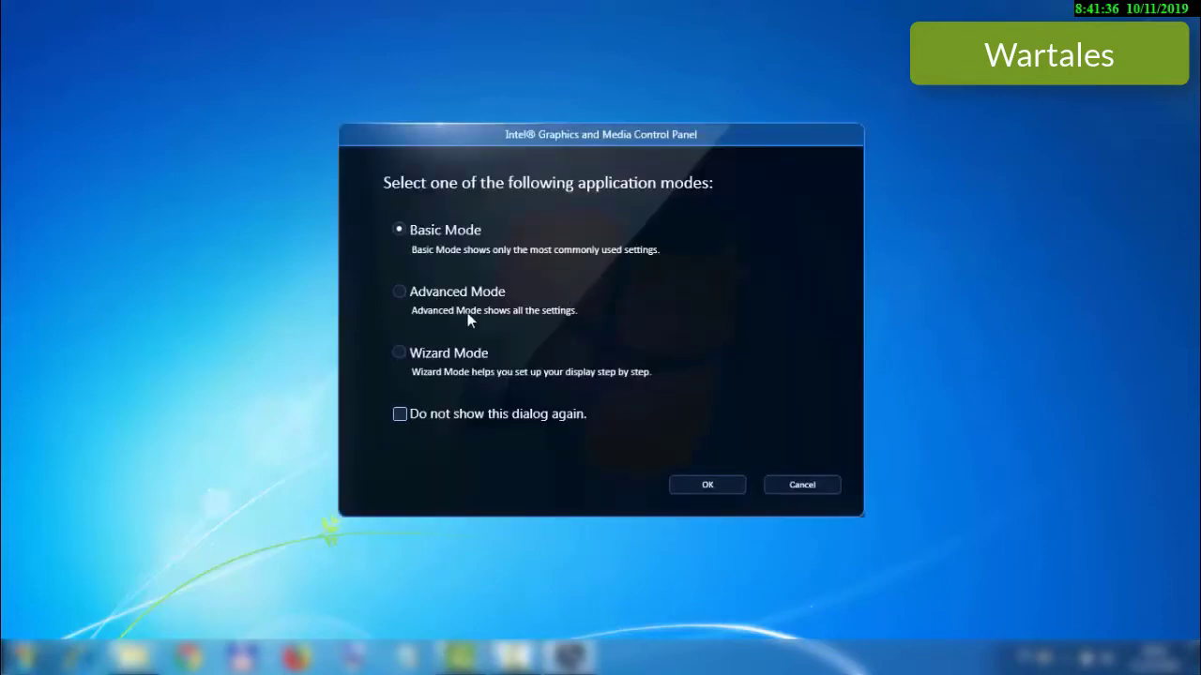
click(417, 293)
click(706, 489)
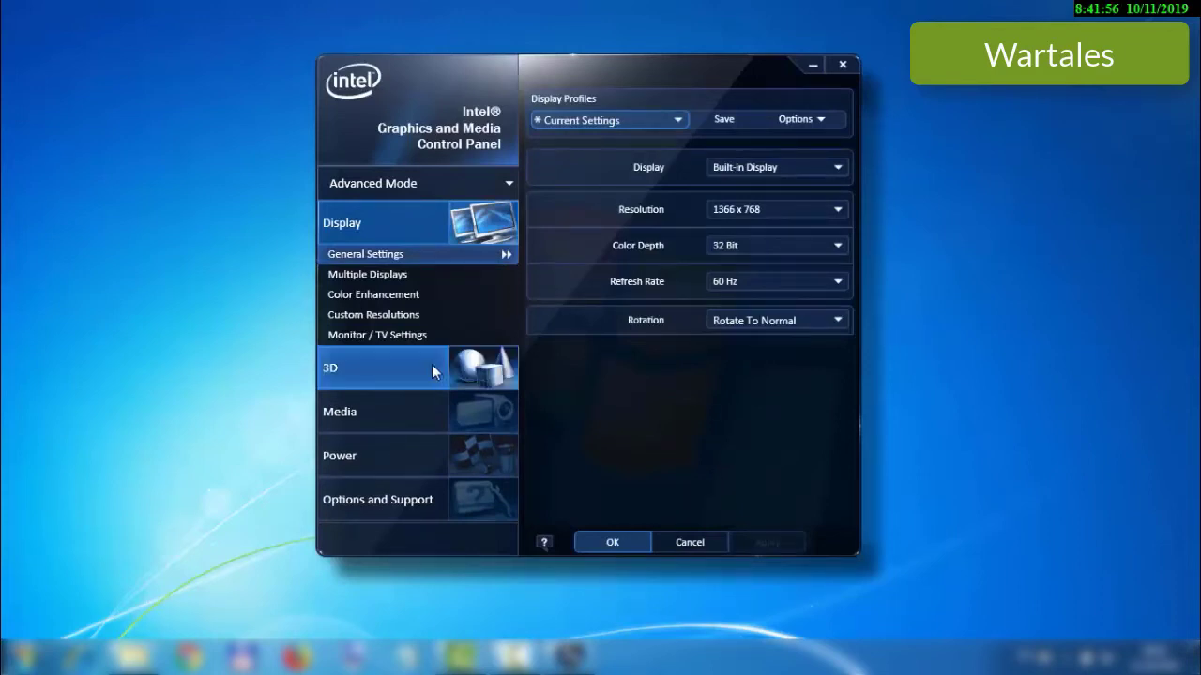
Set the 3D Preference fully to Performance, keeping the current Windows color scheme, then apply and keep the new setting
click(340, 372)
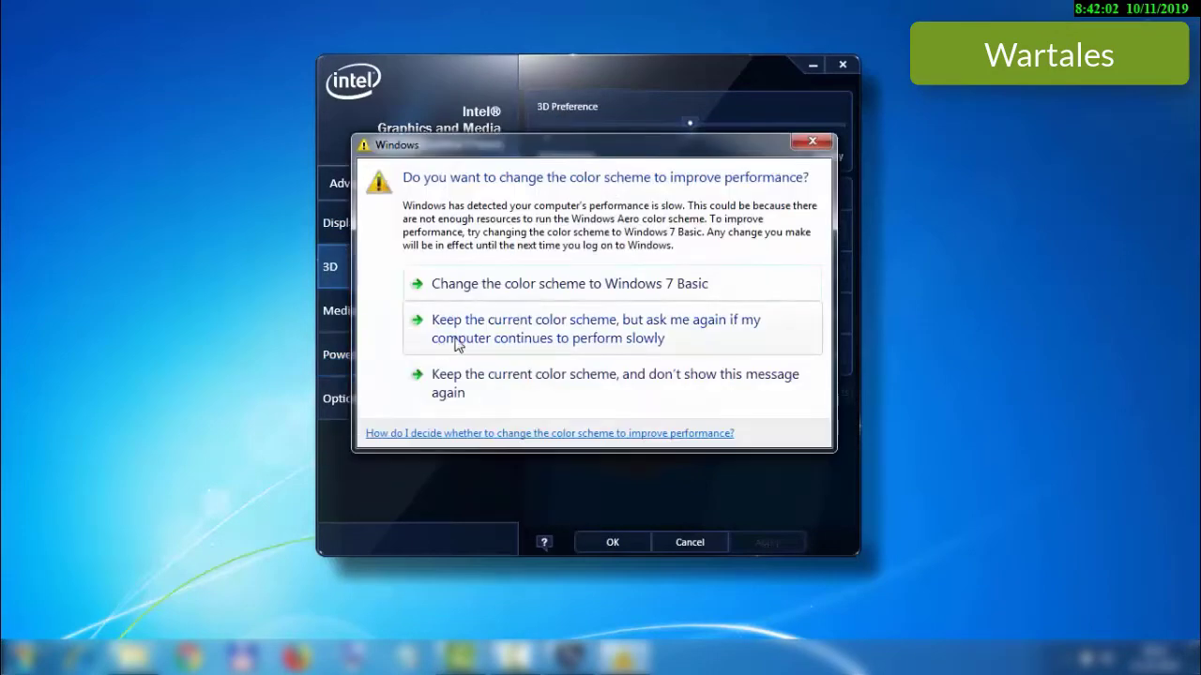
click(490, 339)
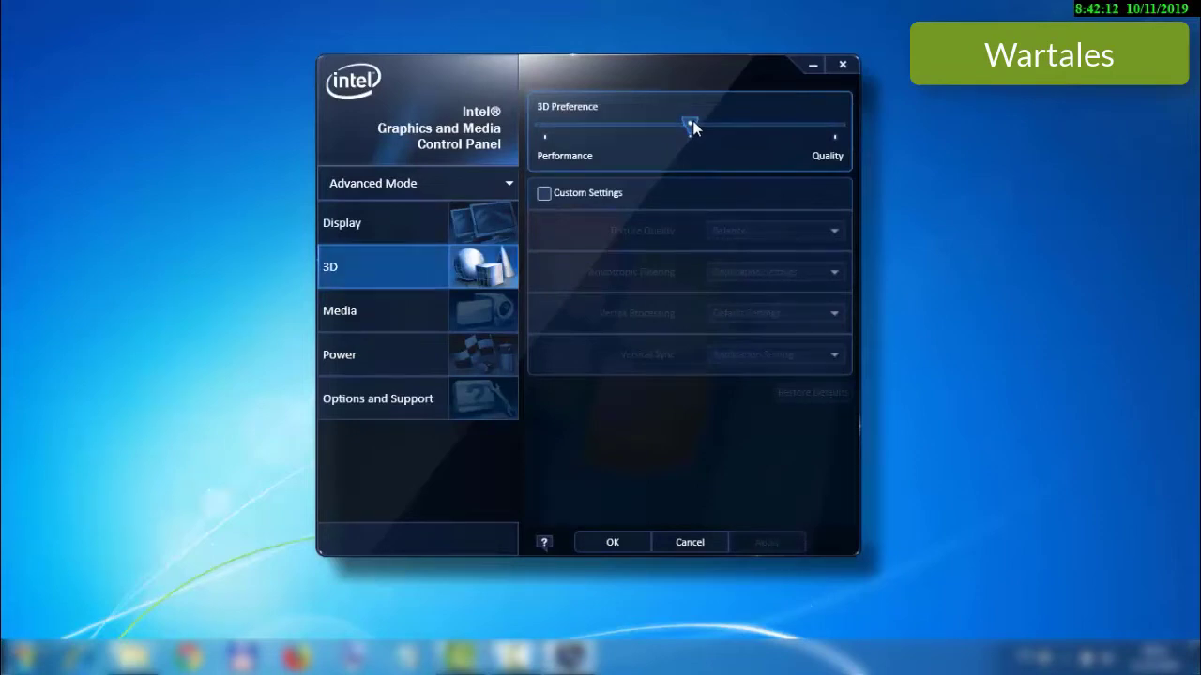
drag(689, 122, 544, 131)
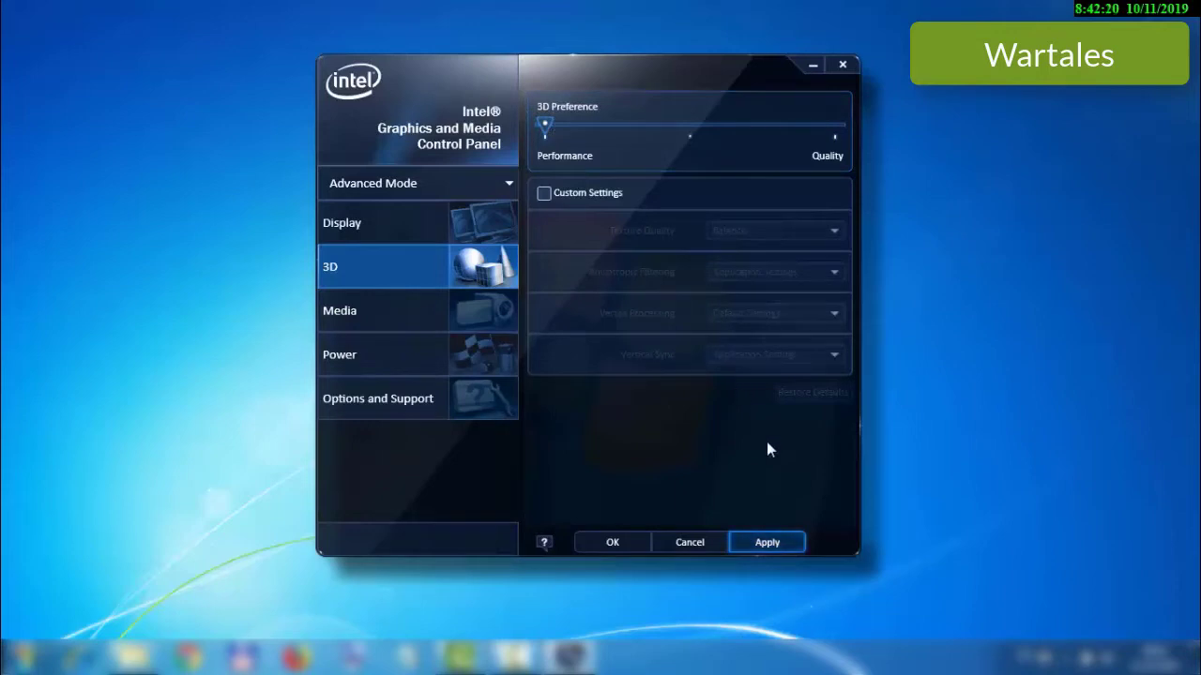
click(784, 543)
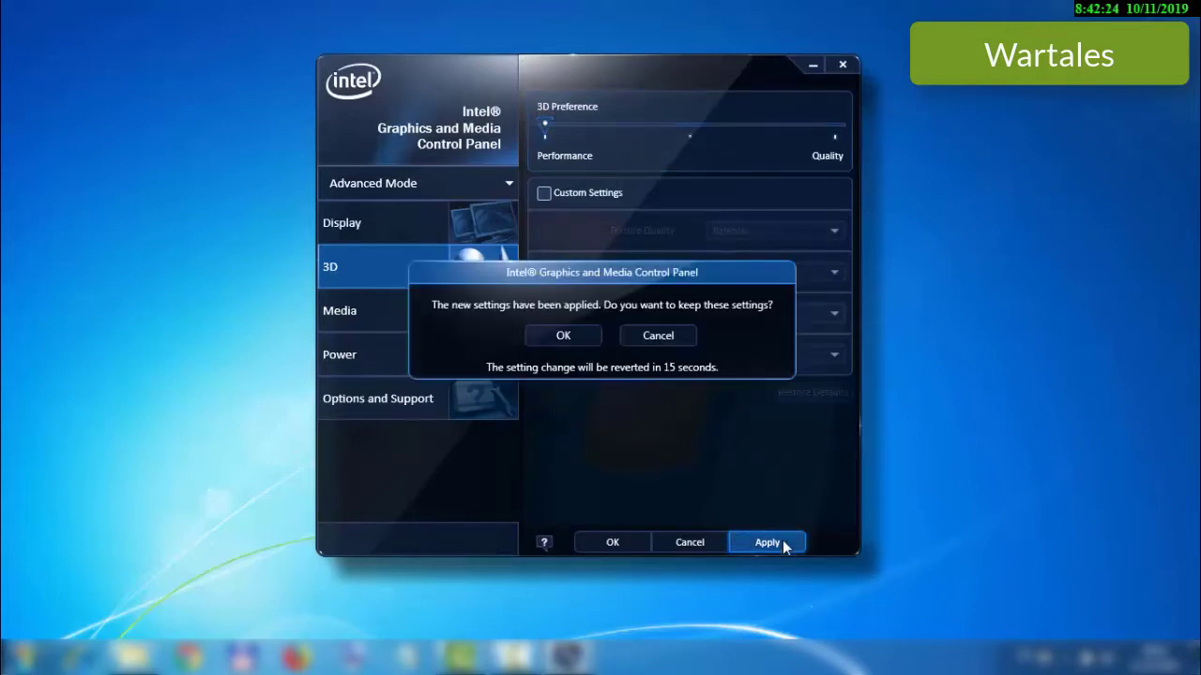
click(563, 335)
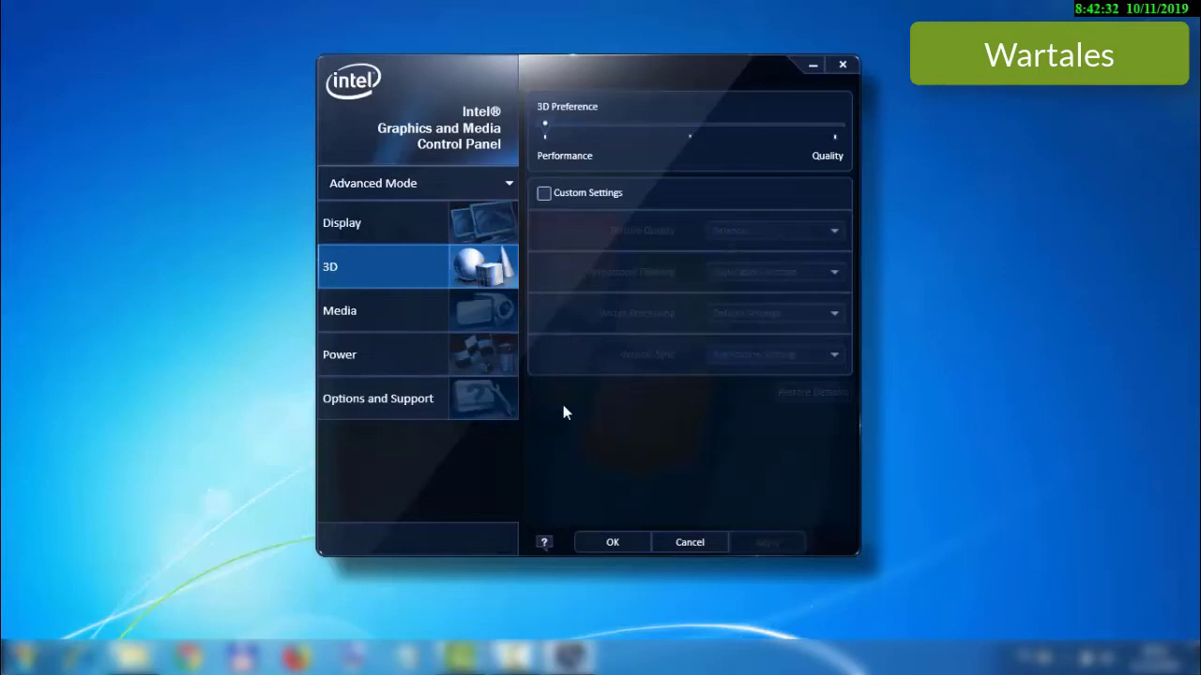
Set the plugged-in power plan to Maximum Performance, then apply and keep the new setting
click(356, 362)
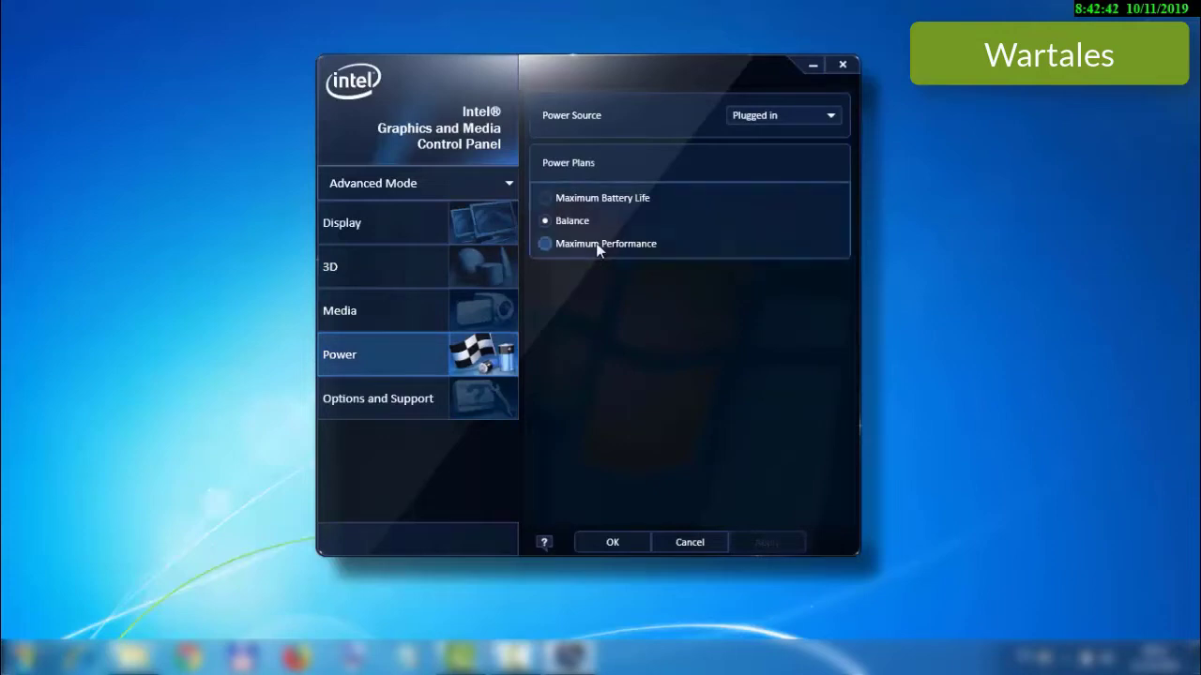
click(546, 244)
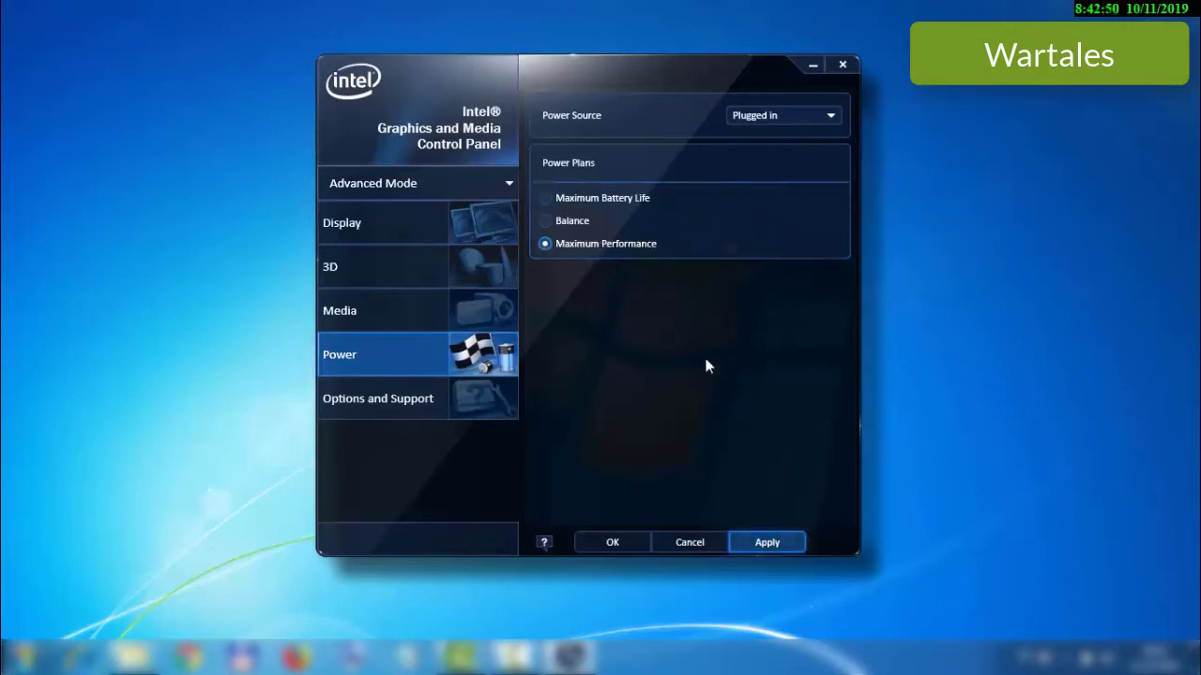
click(775, 546)
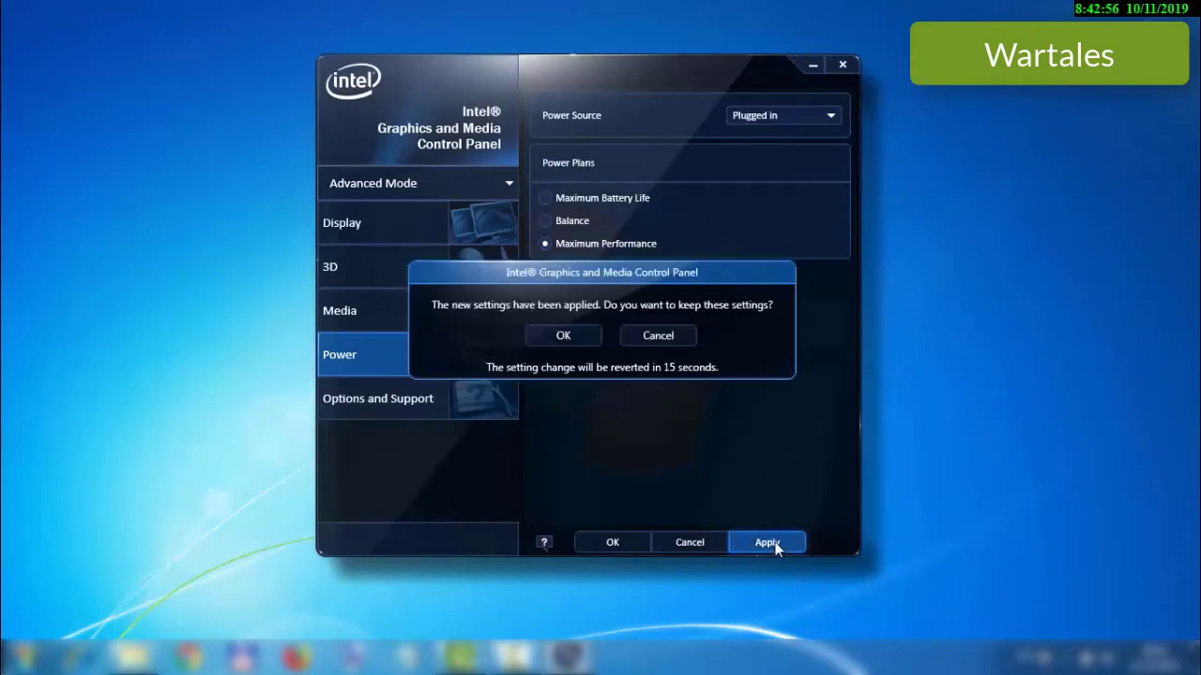
click(574, 340)
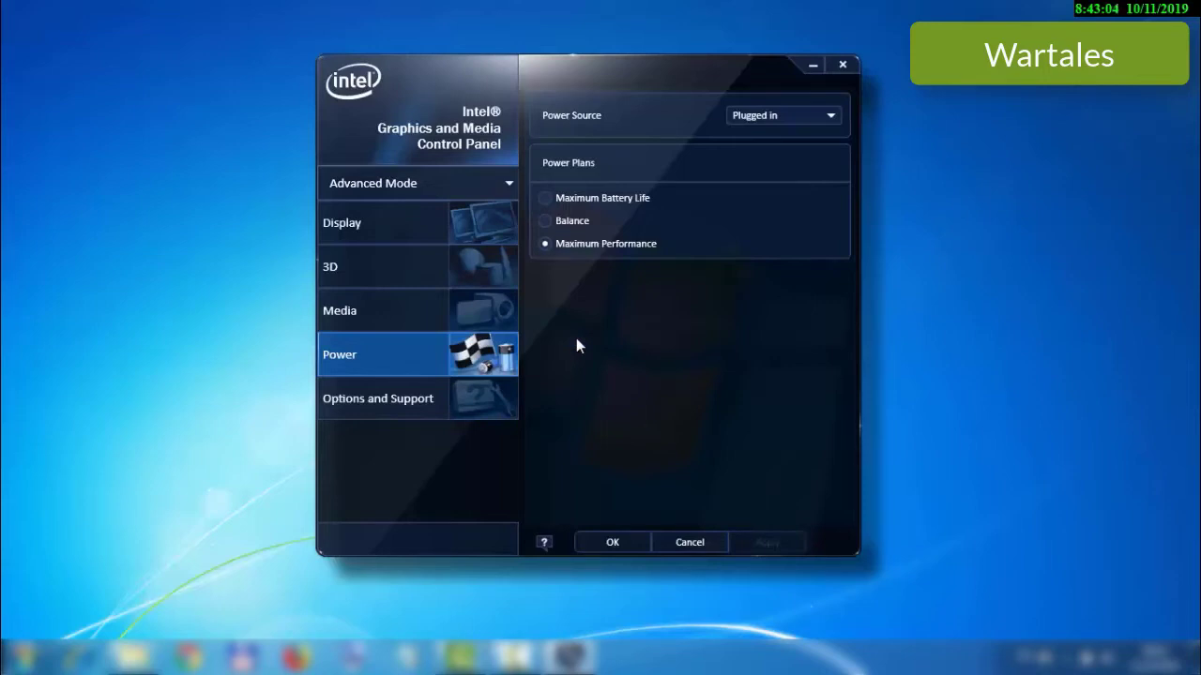
Review the Power Source options and the 3D and Power settings, and close the Intel control panel with OK
click(829, 118)
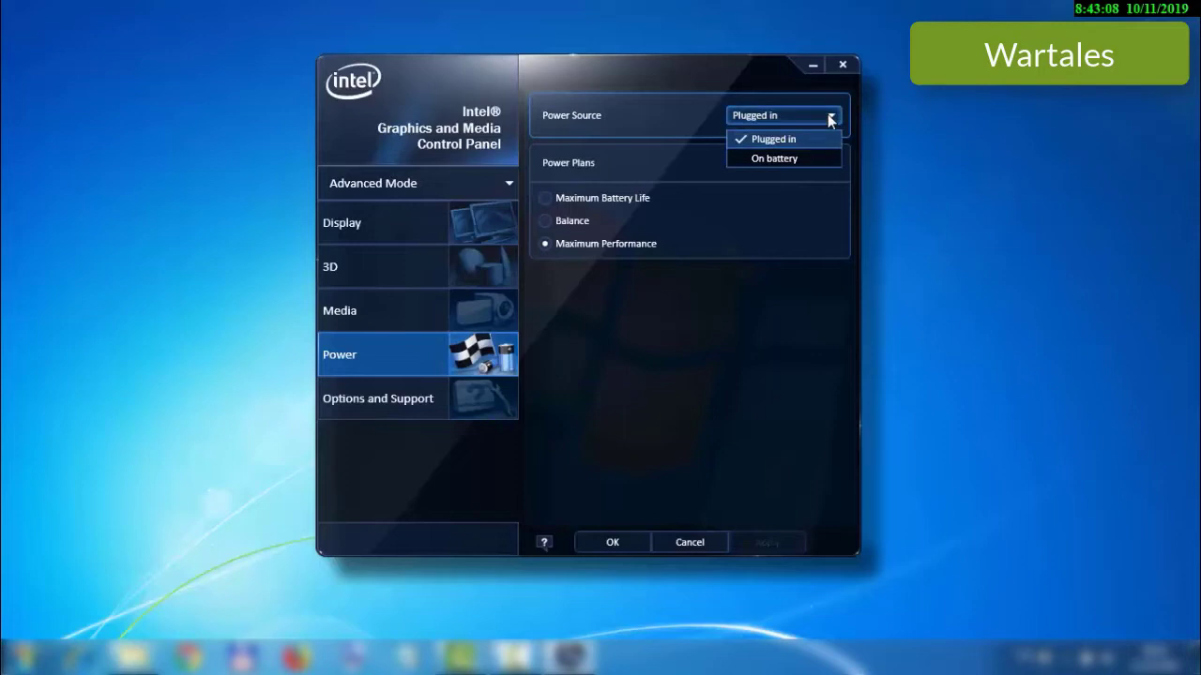
click(829, 118)
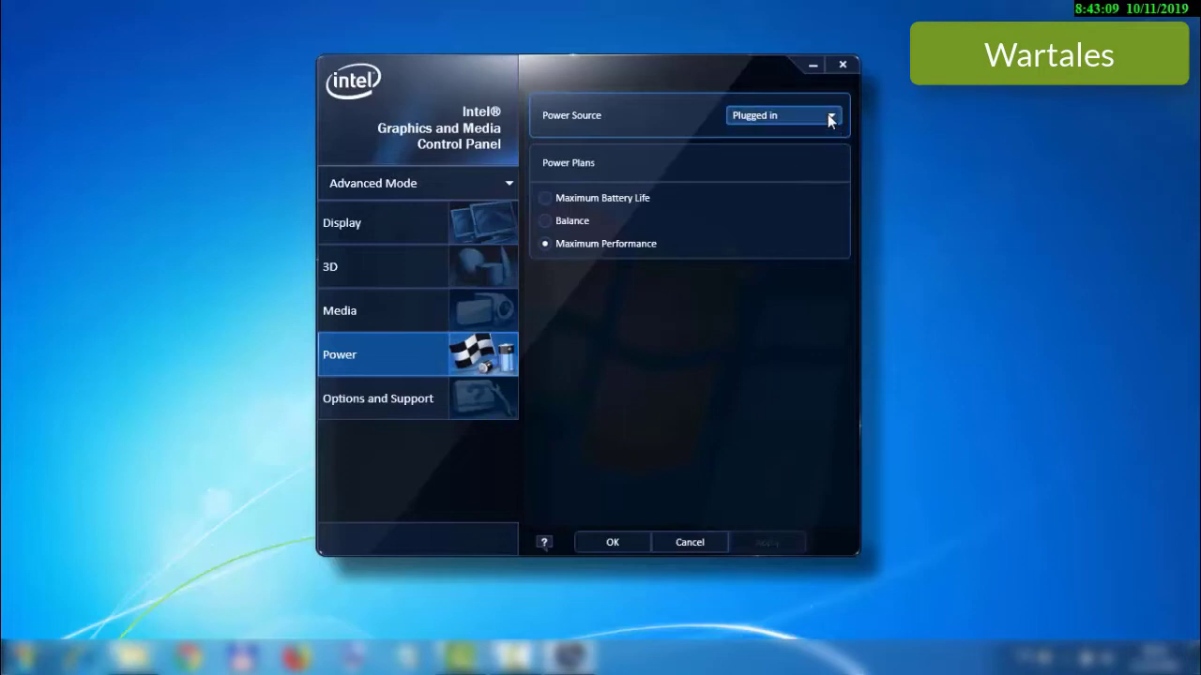
click(481, 261)
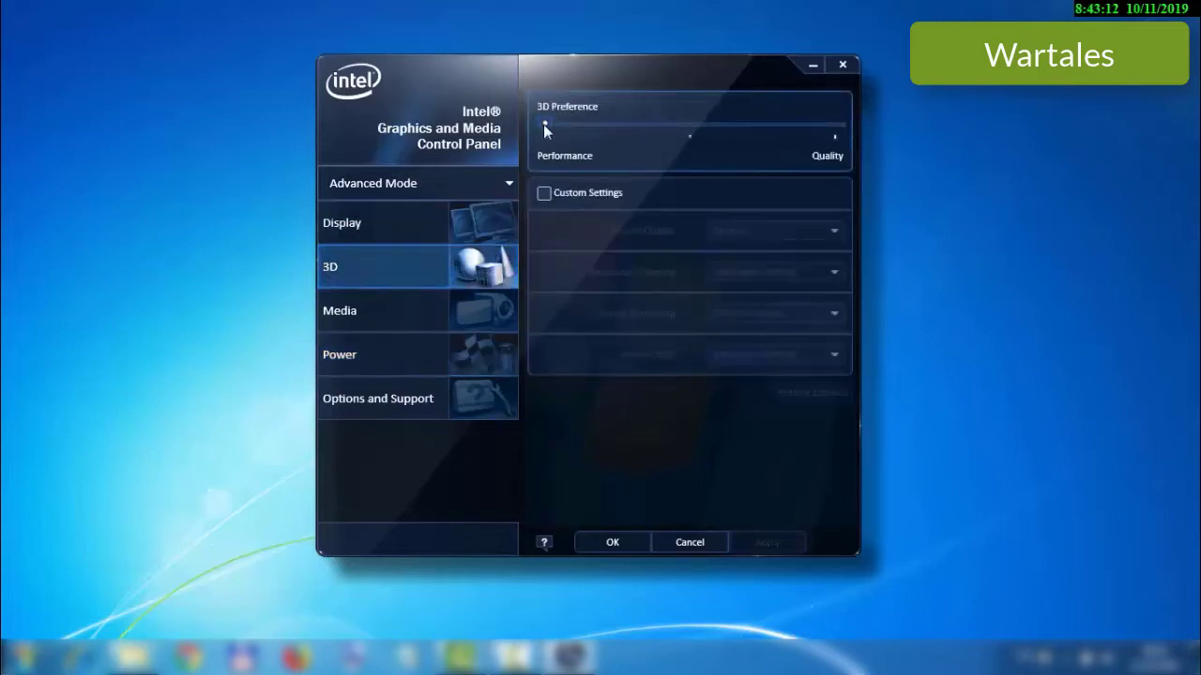
click(390, 353)
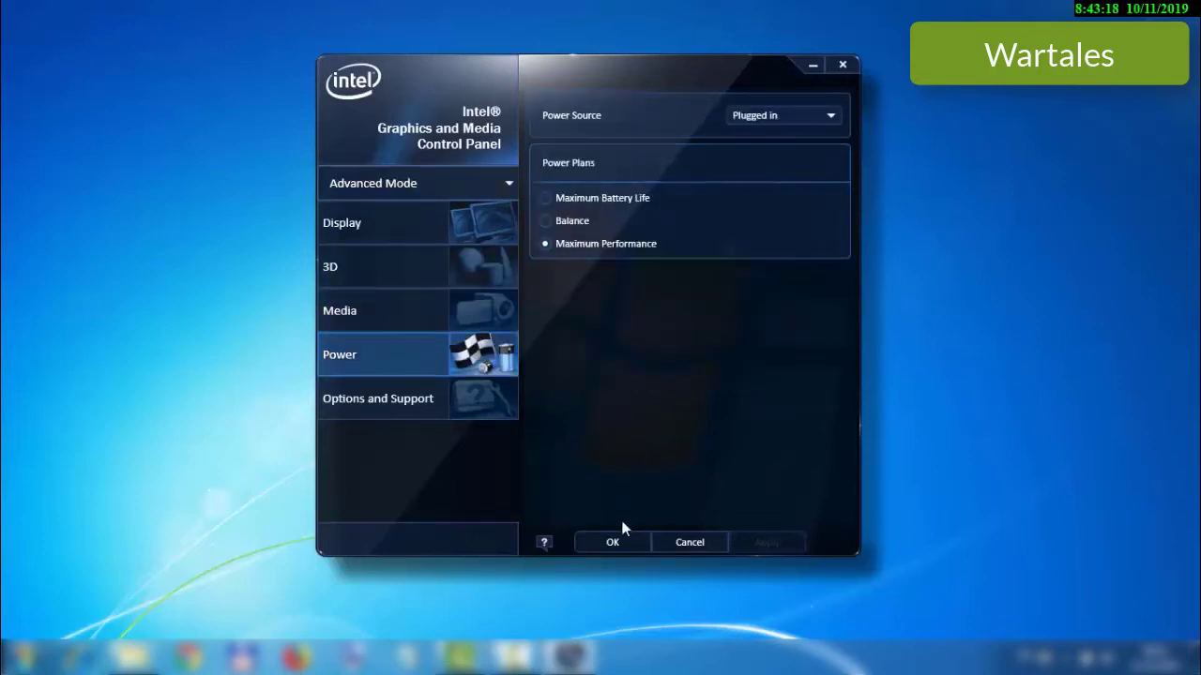
click(611, 542)
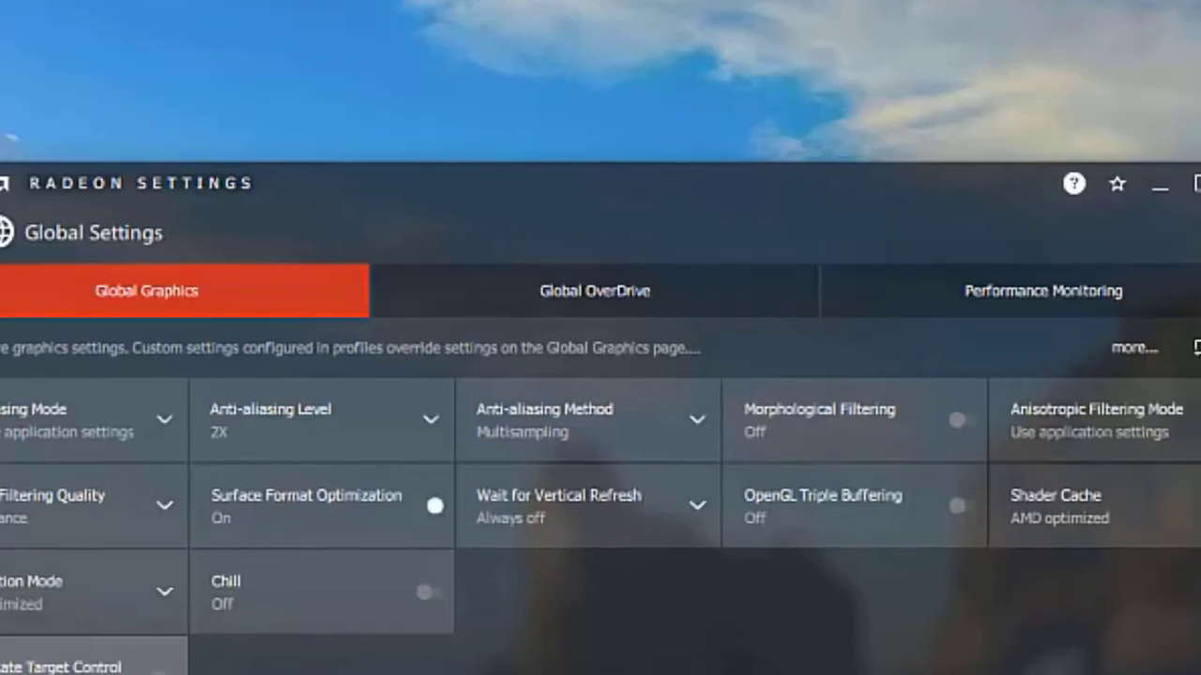
In Radeon Settings, accept the Global OverDrive warning and set the Power Limit to 20% with the GPU Clock at about 790 MHz
click(540, 295)
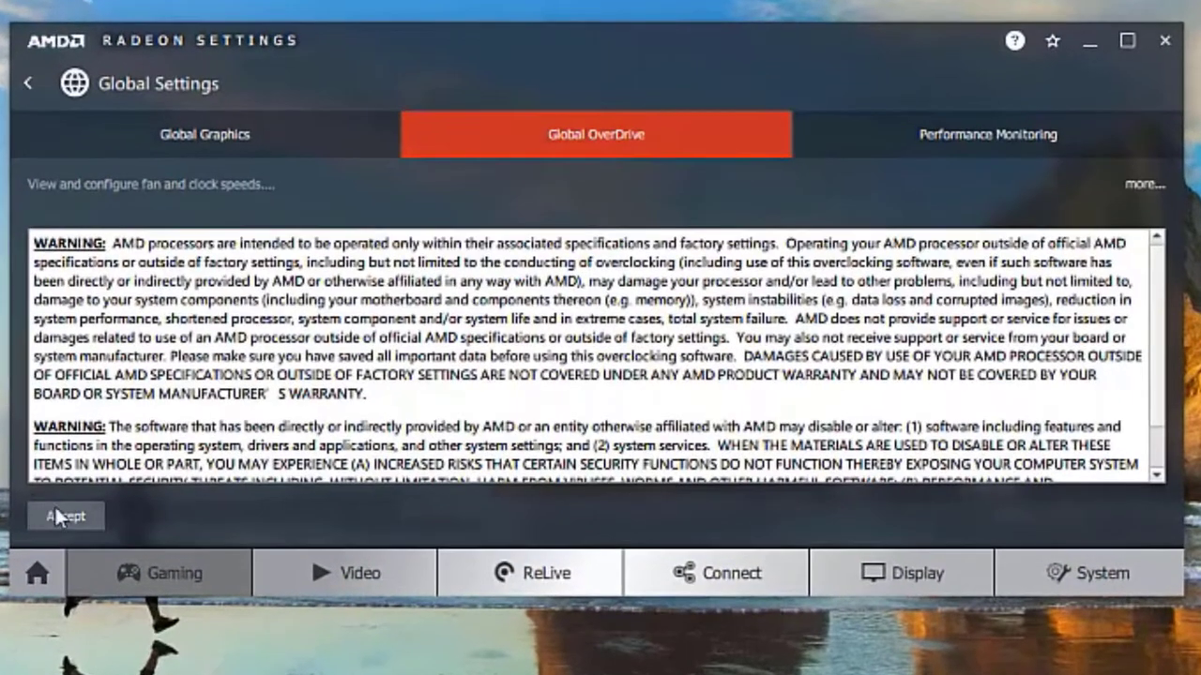
click(63, 517)
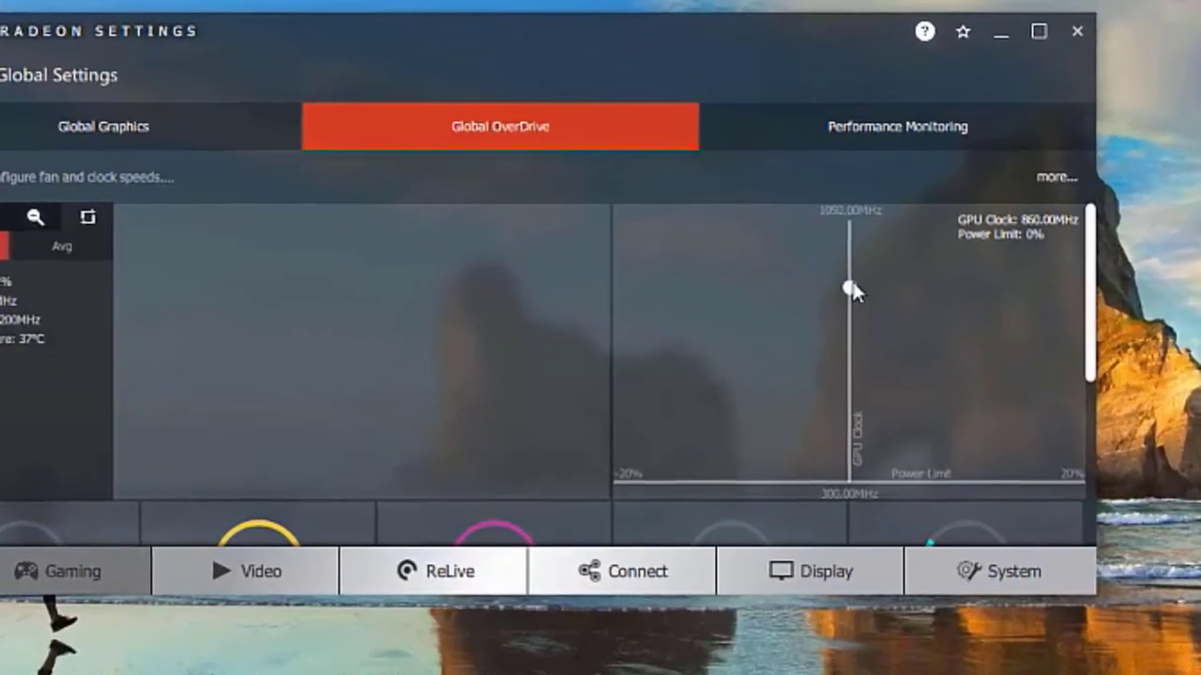
drag(784, 320, 784, 317)
drag(850, 282, 1099, 309)
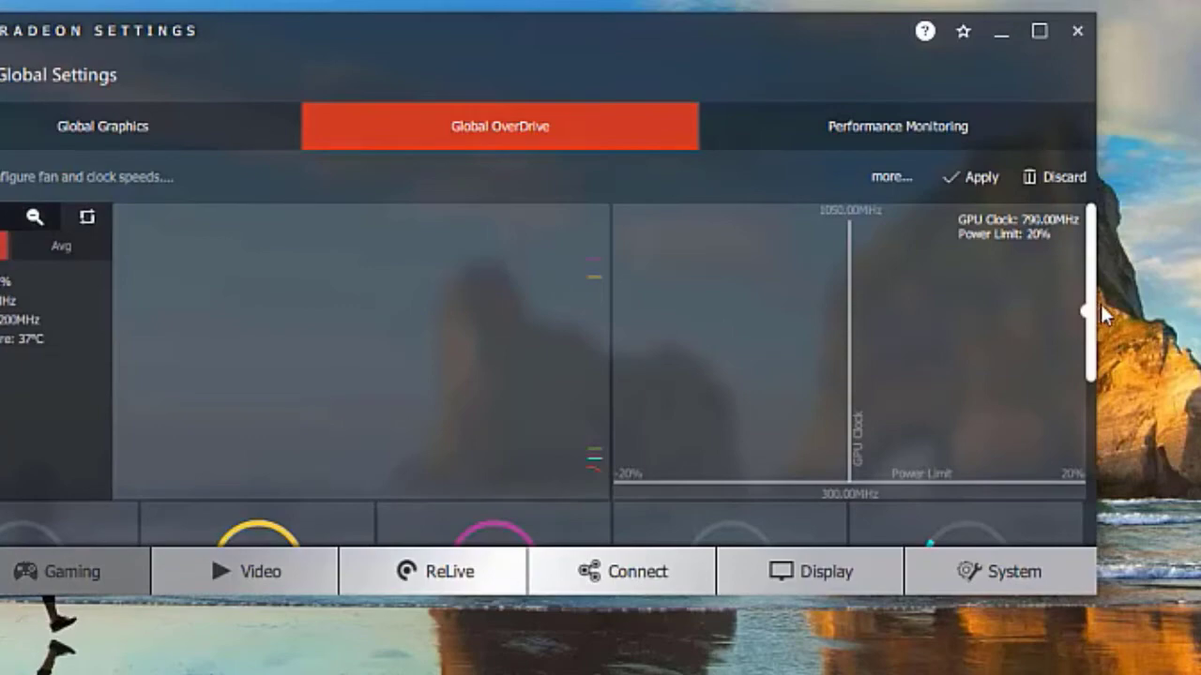